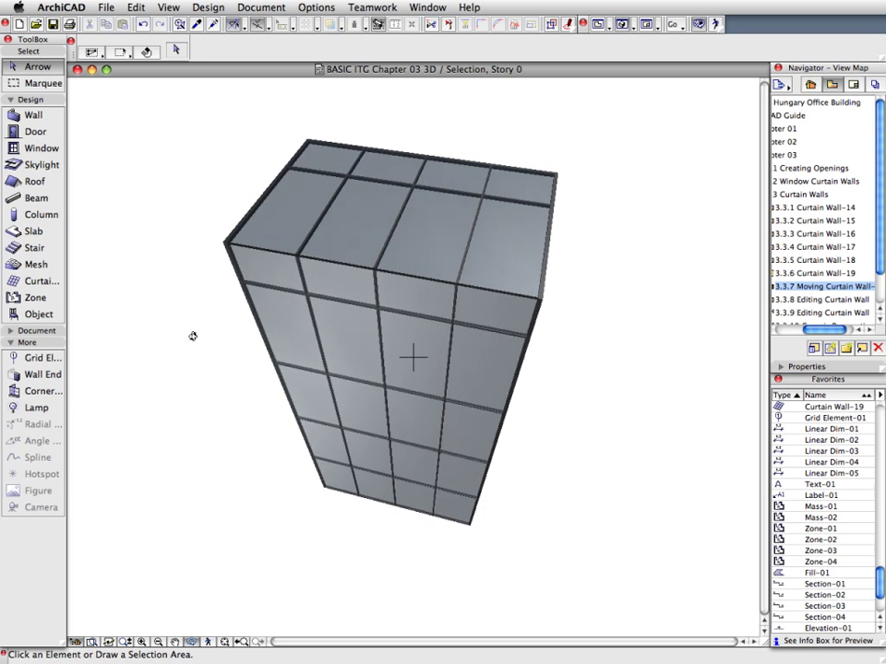
# Step: Orbit the office building in 3D to tilt its top into view and enter the curtain wall's Edit mode
pyautogui.moveTo(175, 326); pyautogui.dragTo(257, 476)
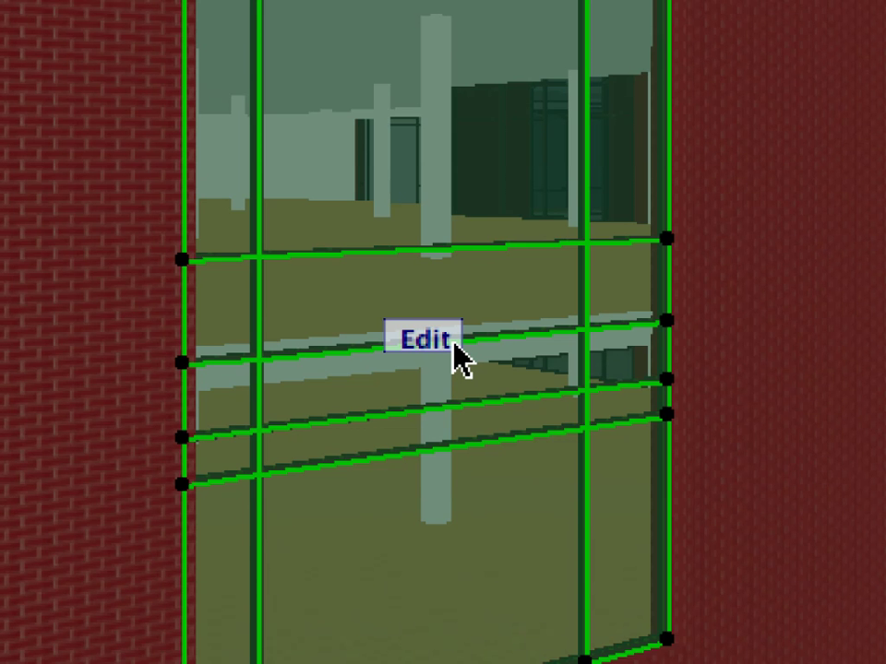
pyautogui.click(453, 345)
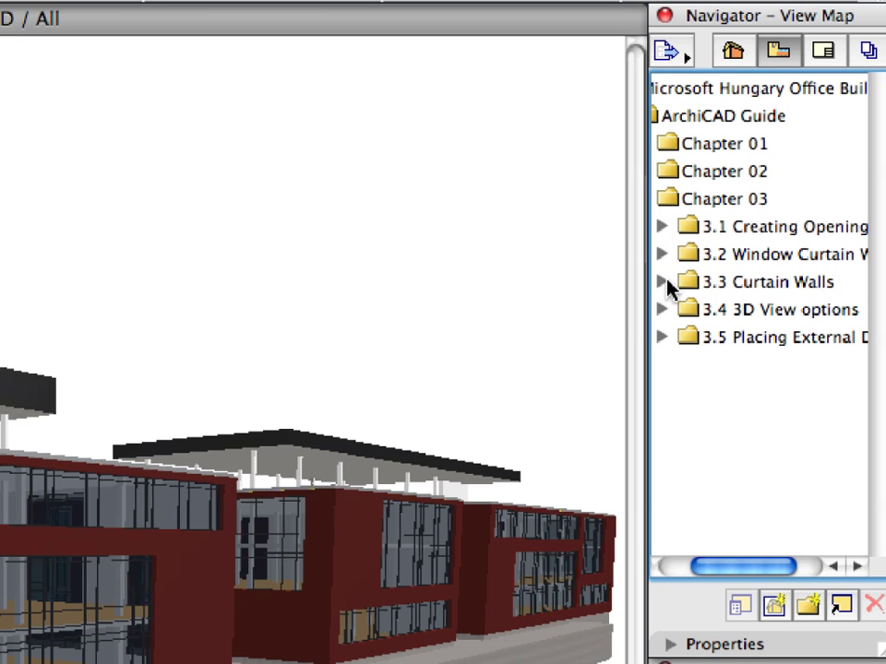
# Step: Open view 3.3.1 Curtain Wall-14 from the 3.3 Curtain Walls folder and load the Curtain Wall-14 favorite
pyautogui.click(684, 287)
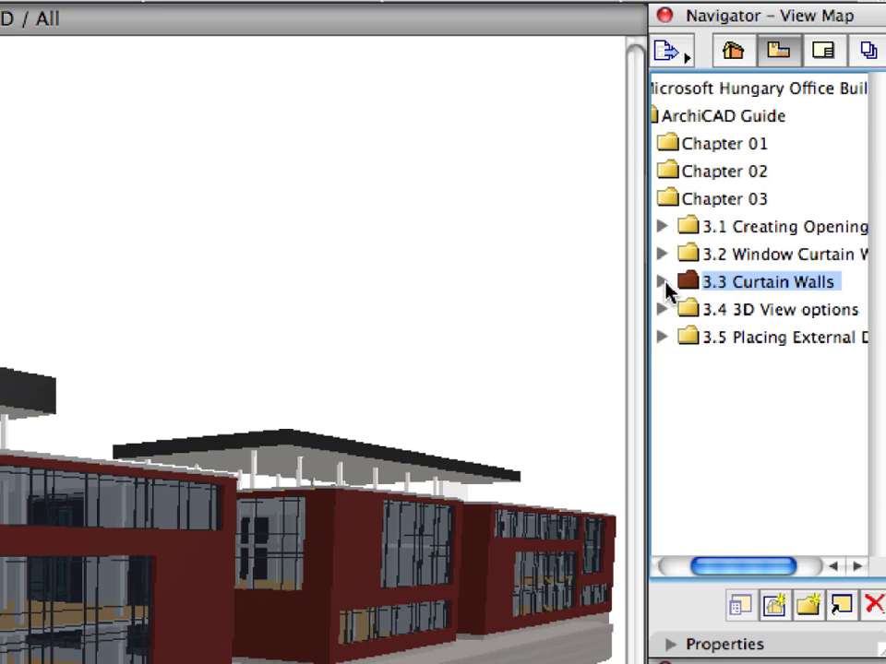
pyautogui.click(663, 283)
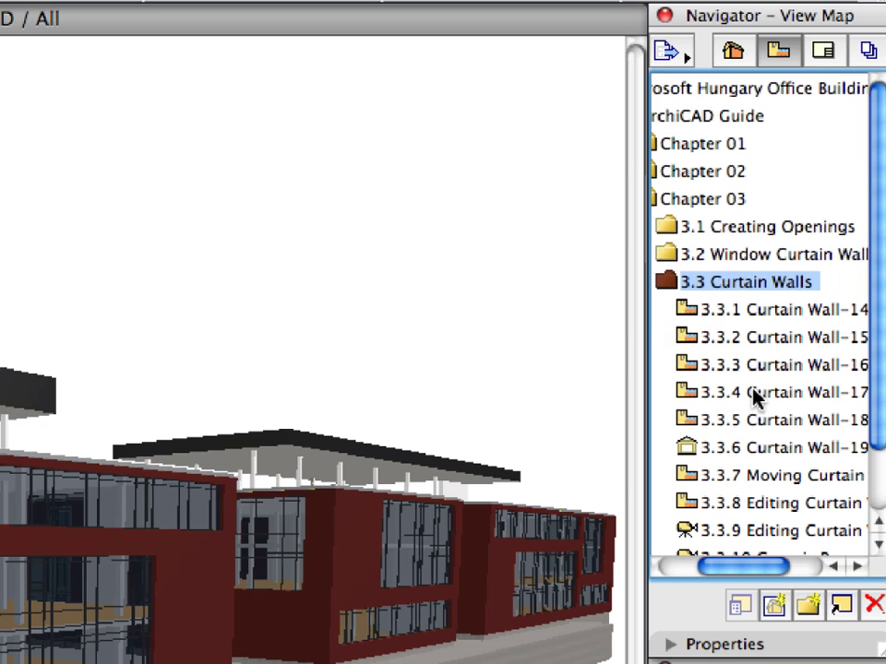
pyautogui.doubleClick(762, 314)
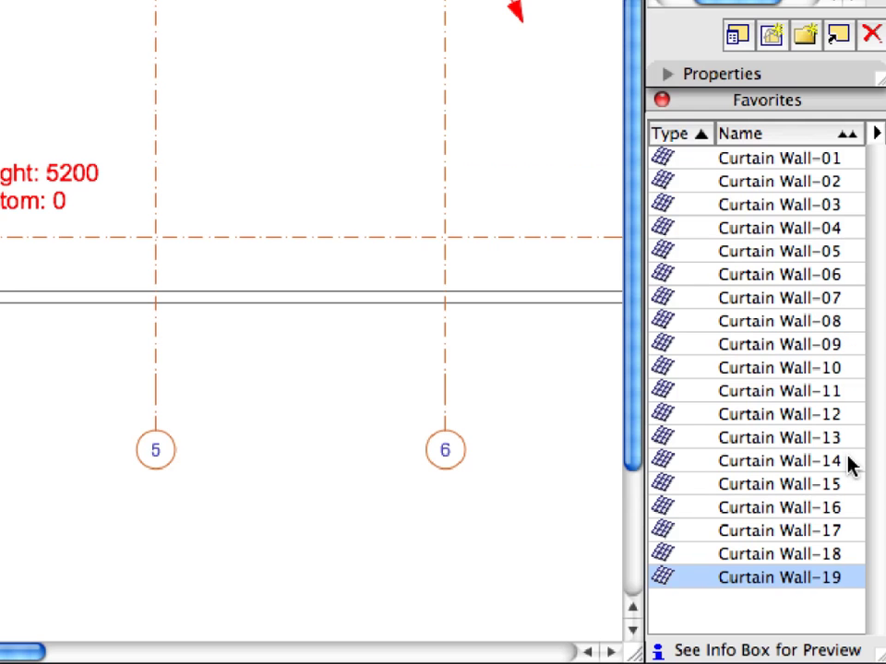
pyautogui.click(849, 465)
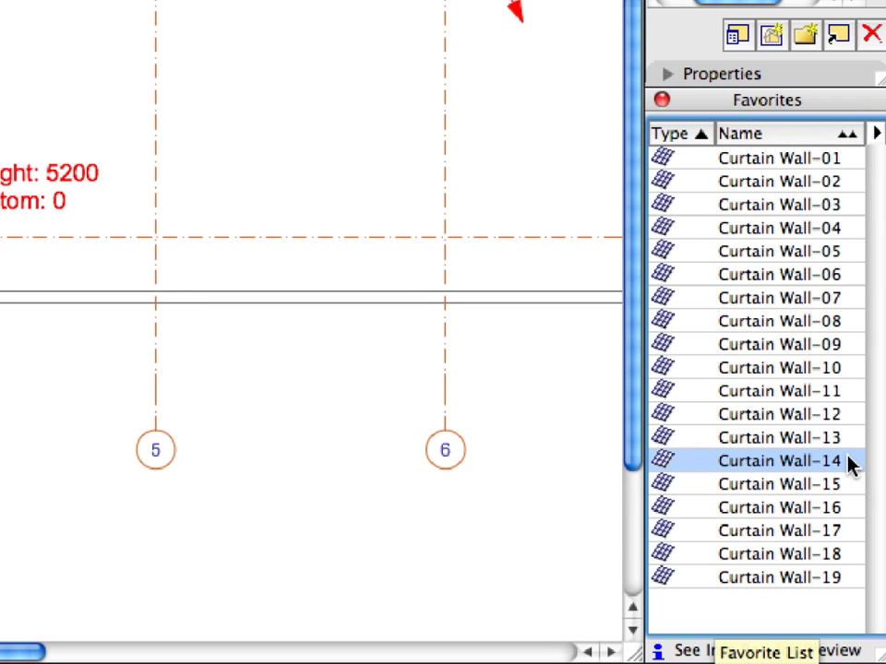
# Step: Draw a curtain wall from point 1.1 to 1.2 with bottom offset 0 and place it
pyautogui.click(142, 372)
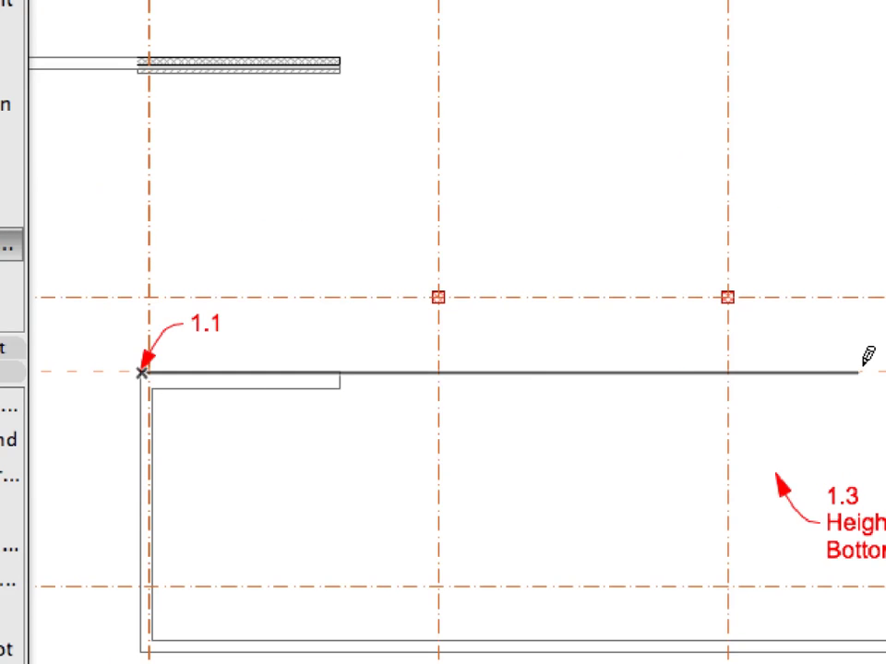
pyautogui.click(770, 334)
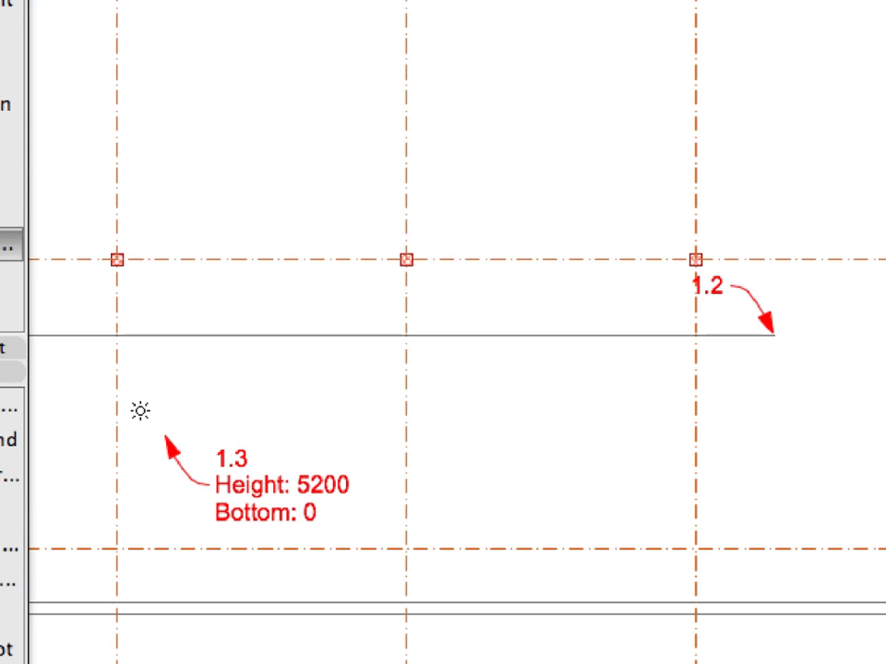
pyautogui.click(139, 411)
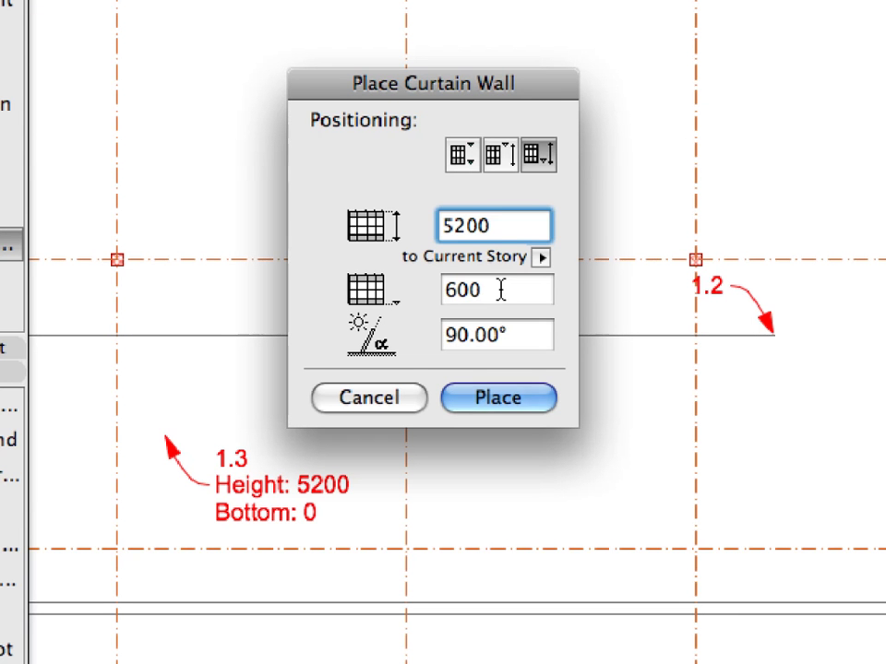
pyautogui.doubleClick(434, 290)
pyautogui.write('0')
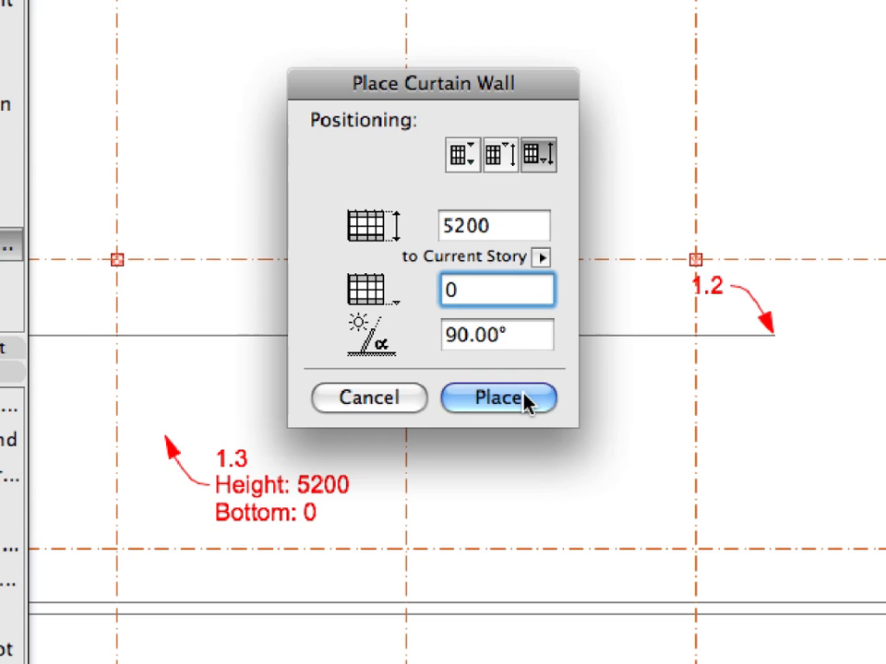
pyautogui.click(498, 398)
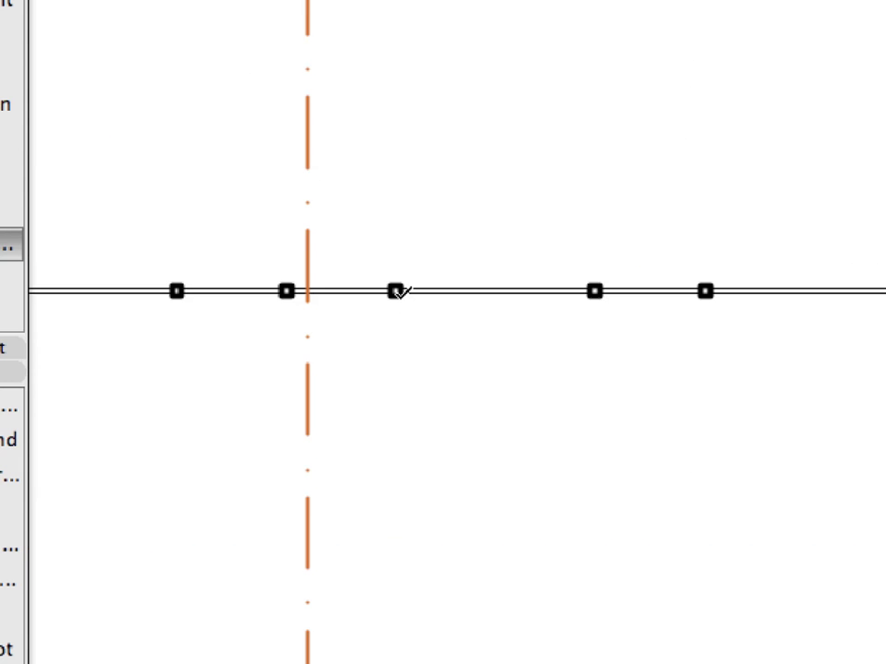
pyautogui.click(395, 293)
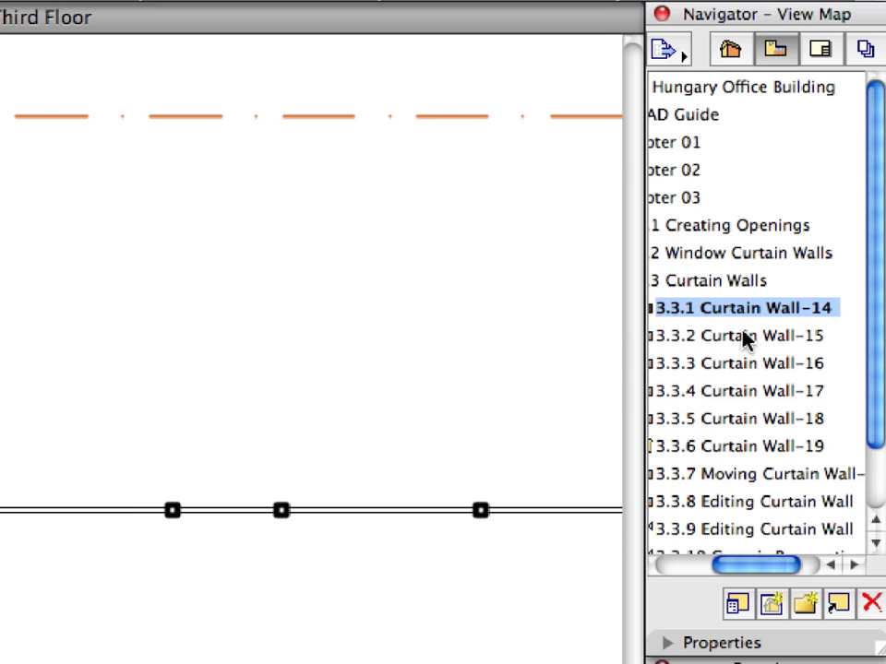
# Step: In the Curtain Wall-15 view, draw a second curtain wall from the wall's end to point 1.2 and place it
pyautogui.doubleClick(745, 338)
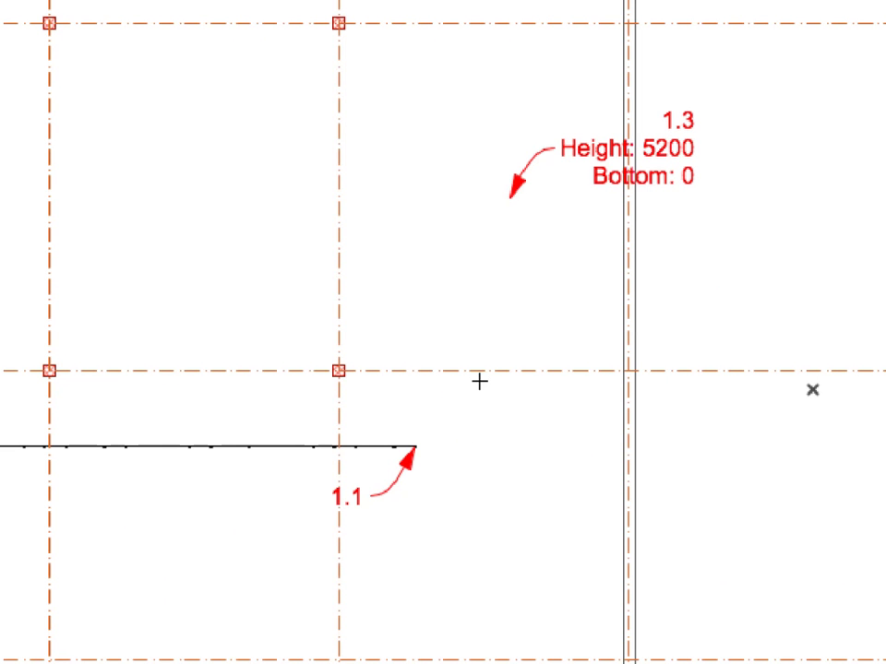
pyautogui.scroll(5, 434, 443)
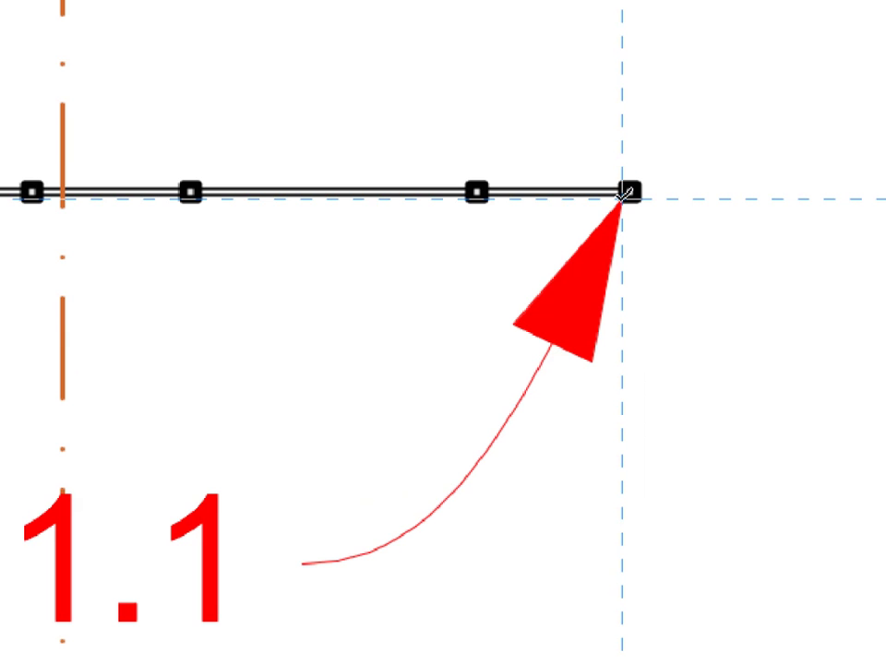
pyautogui.click(624, 192)
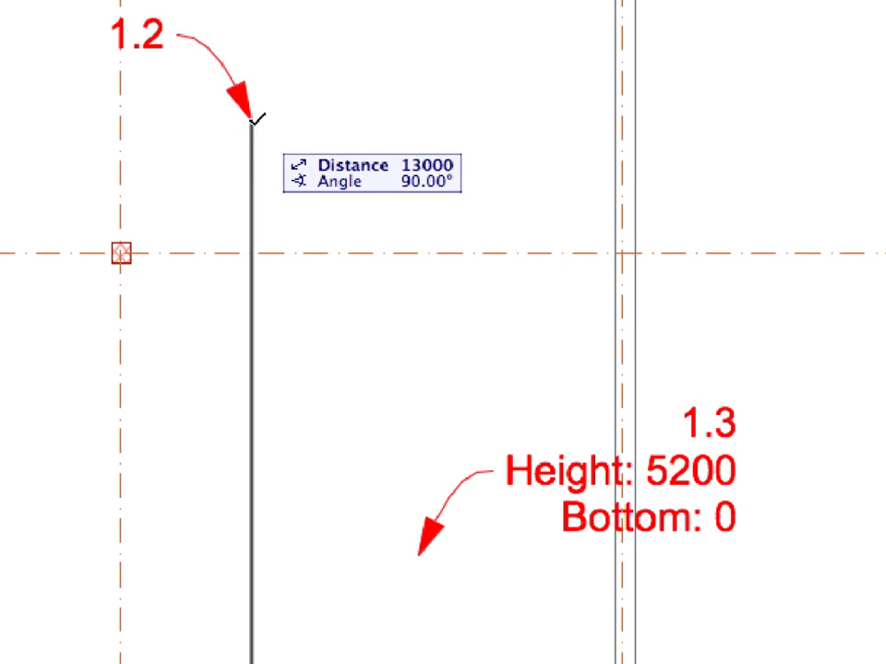
pyautogui.click(251, 120)
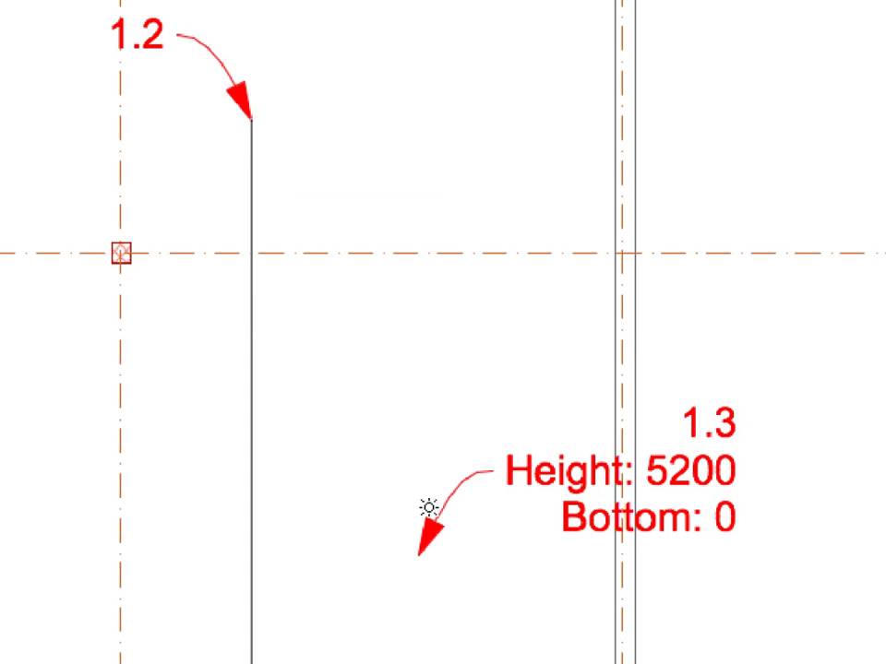
pyautogui.click(489, 564)
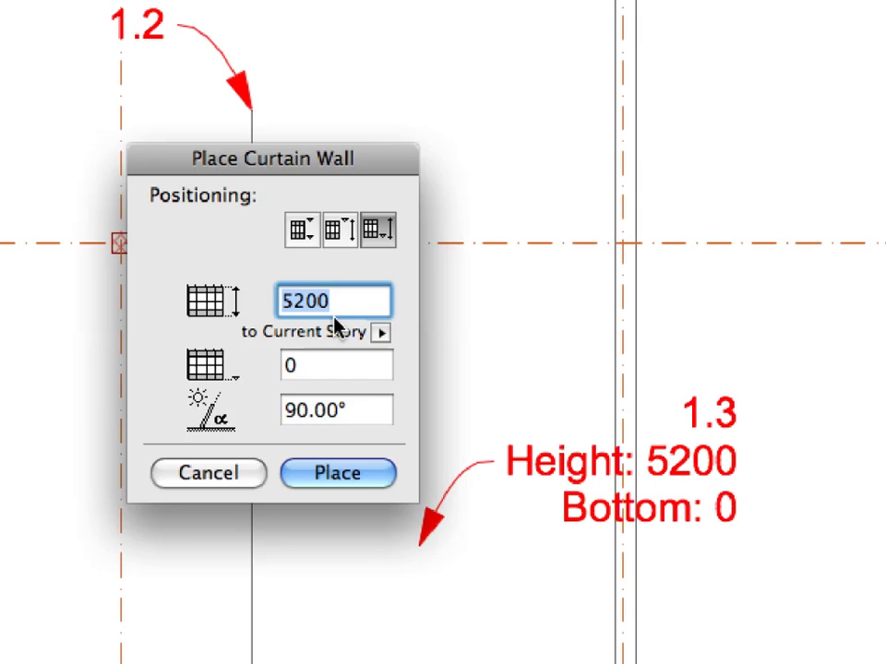
pyautogui.click(288, 365)
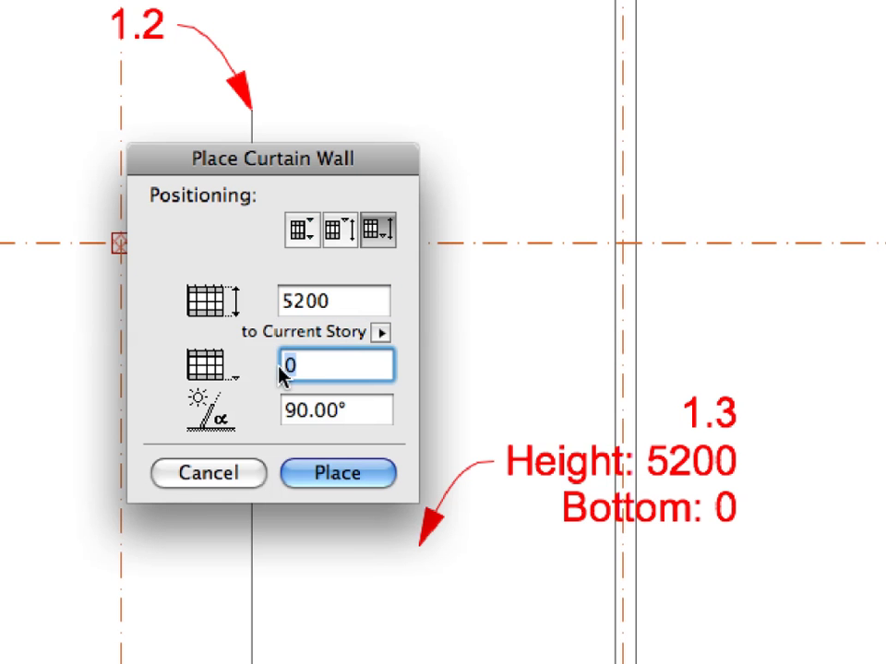
pyautogui.click(358, 481)
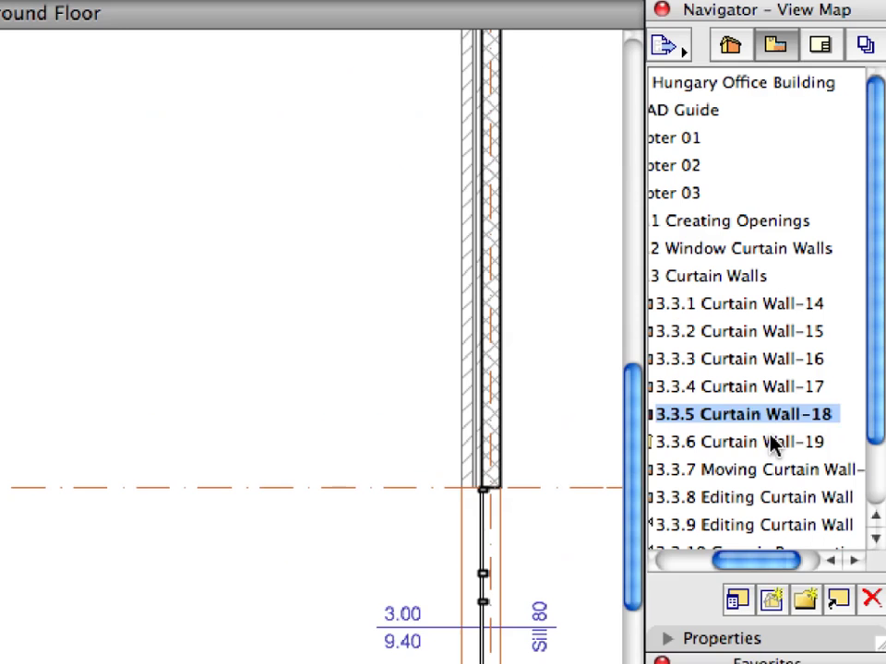
# Step: Open view 3.3.6 Curtain Wall-19, load the Curtain Wall-19 favorite and switch to the second geometry method
pyautogui.click(845, 273)
pyautogui.doubleClick(709, 444)
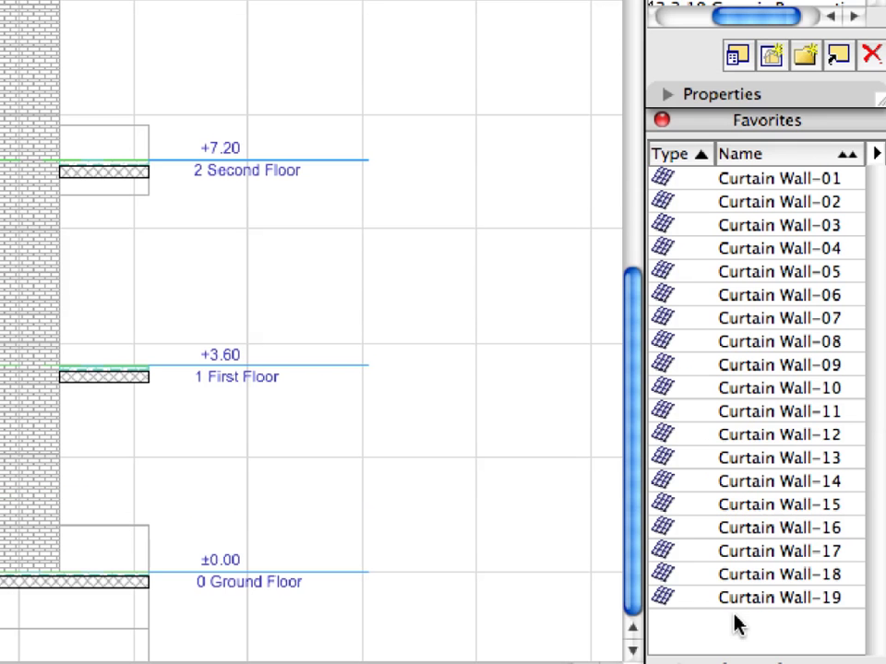
pyautogui.click(710, 573)
pyautogui.click(698, 597)
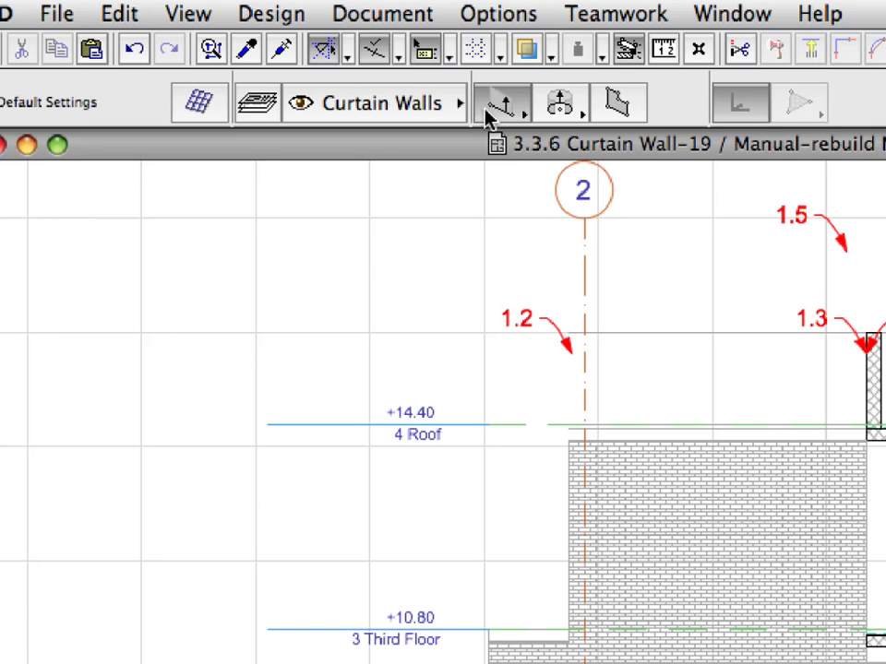
pyautogui.click(489, 113)
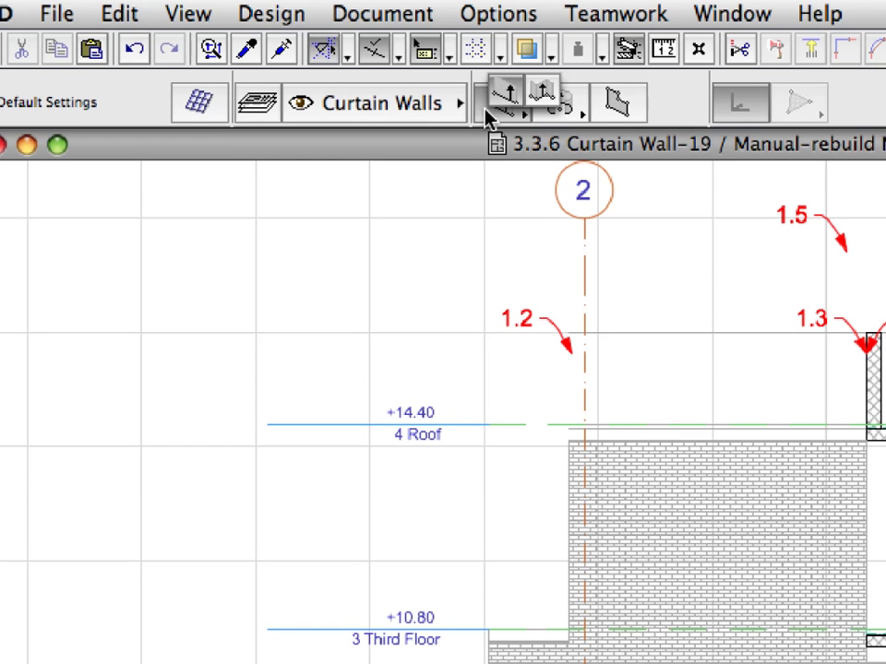
pyautogui.click(545, 104)
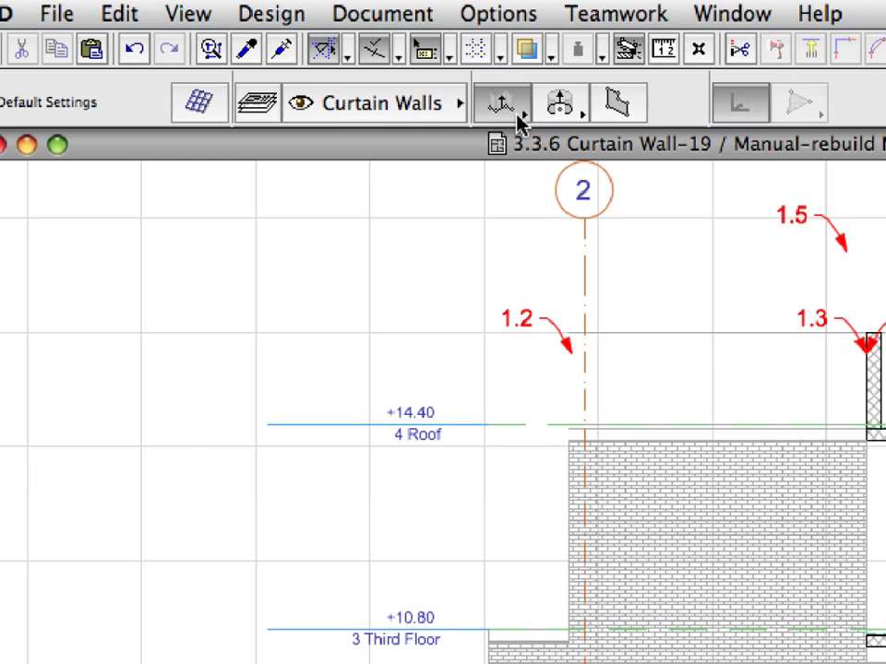
# Step: Turn off Grid Display and draw the section profile through corners 1.2 and 1.3, finishing the polyline
pyautogui.click(190, 15)
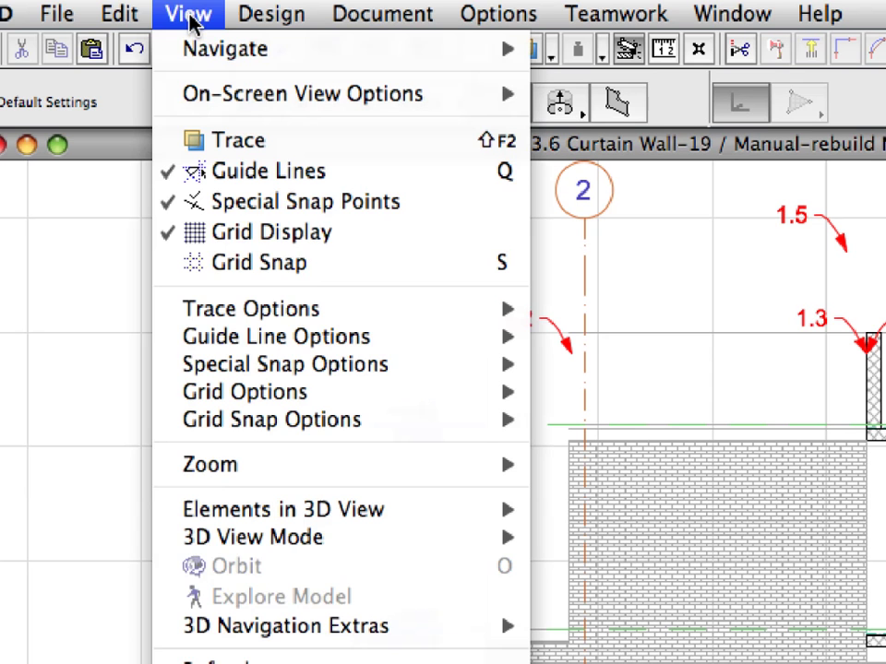
pyautogui.click(380, 234)
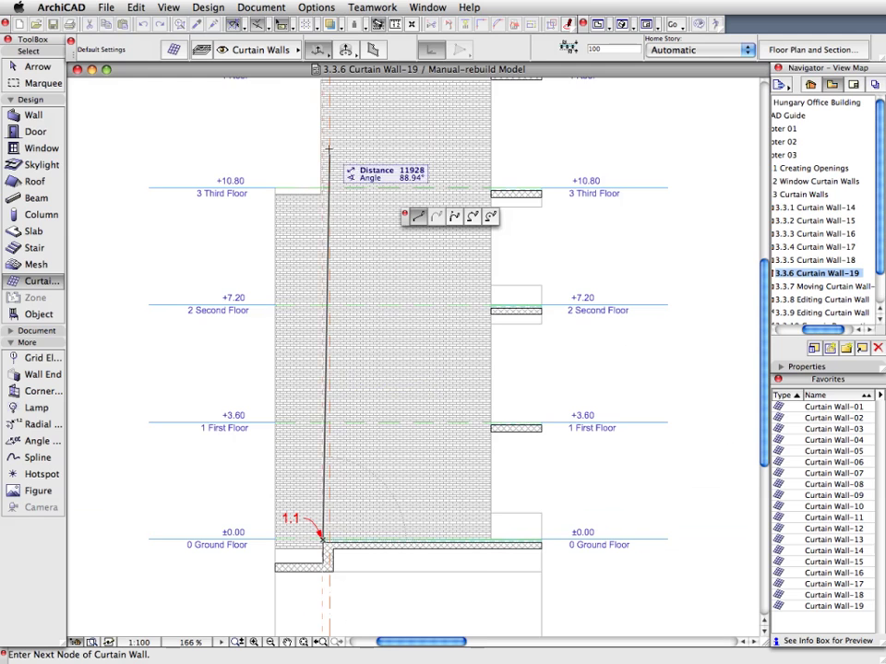
pyautogui.scroll(2, 288, 238)
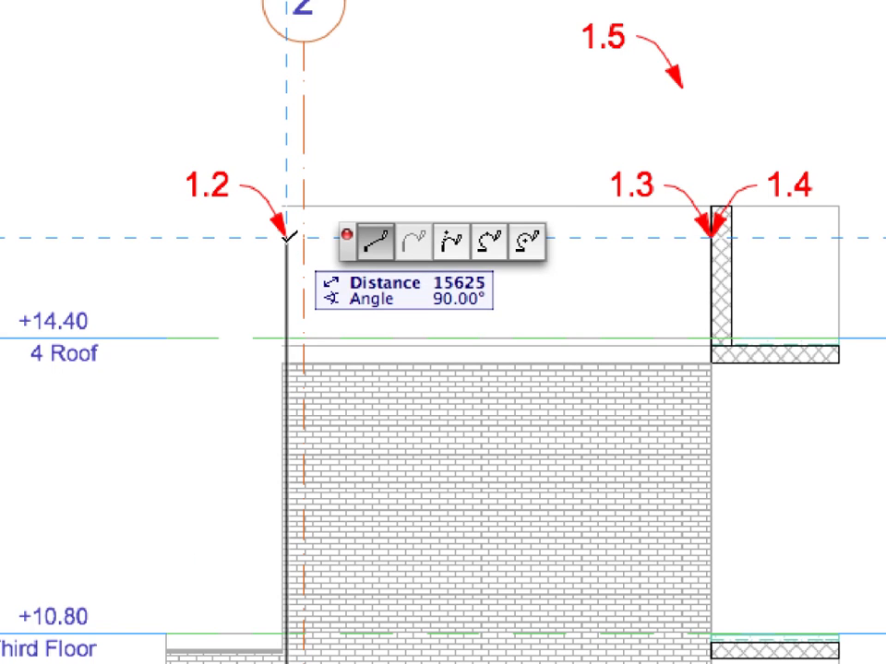
pyautogui.click(289, 238)
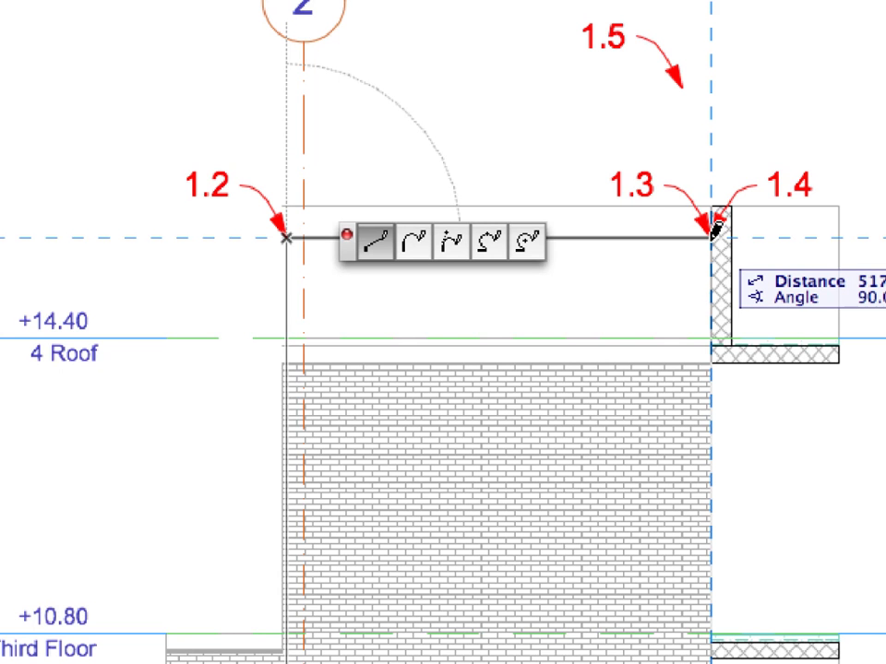
pyautogui.click(712, 237)
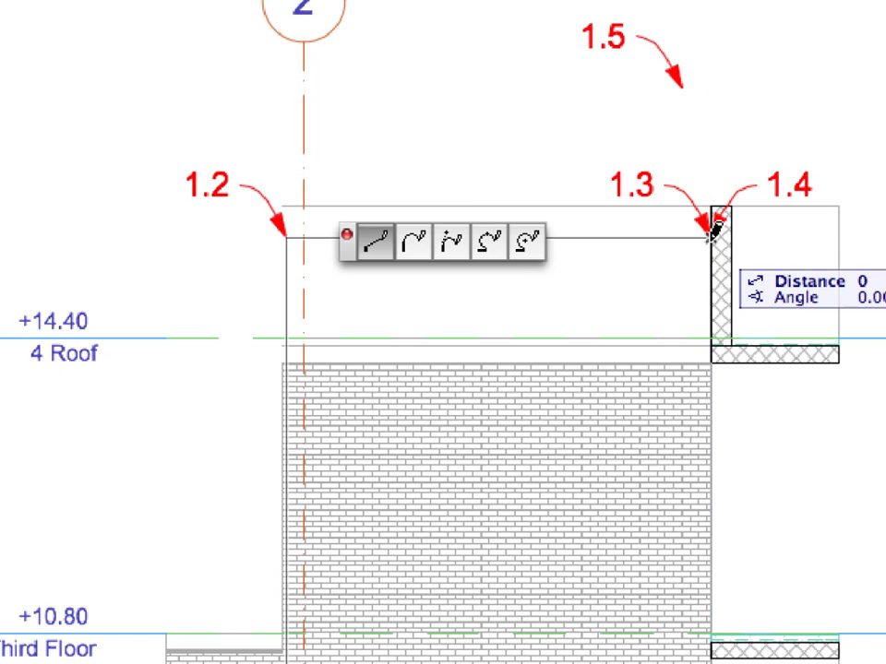
pyautogui.click(712, 237)
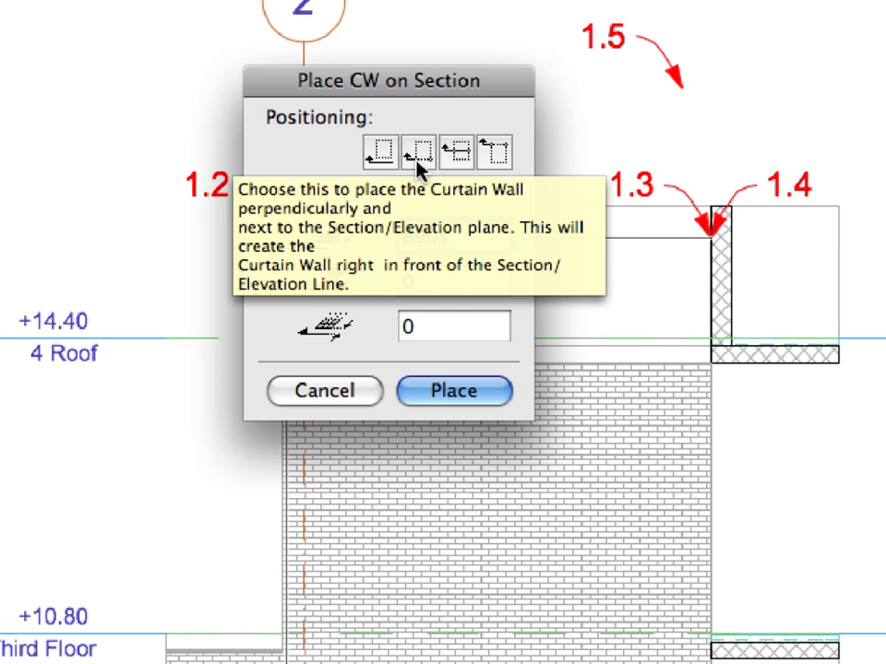
# Step: Place the curtain wall perpendicular in front of the section line with a length of 7740
pyautogui.click(418, 166)
pyautogui.write('7')
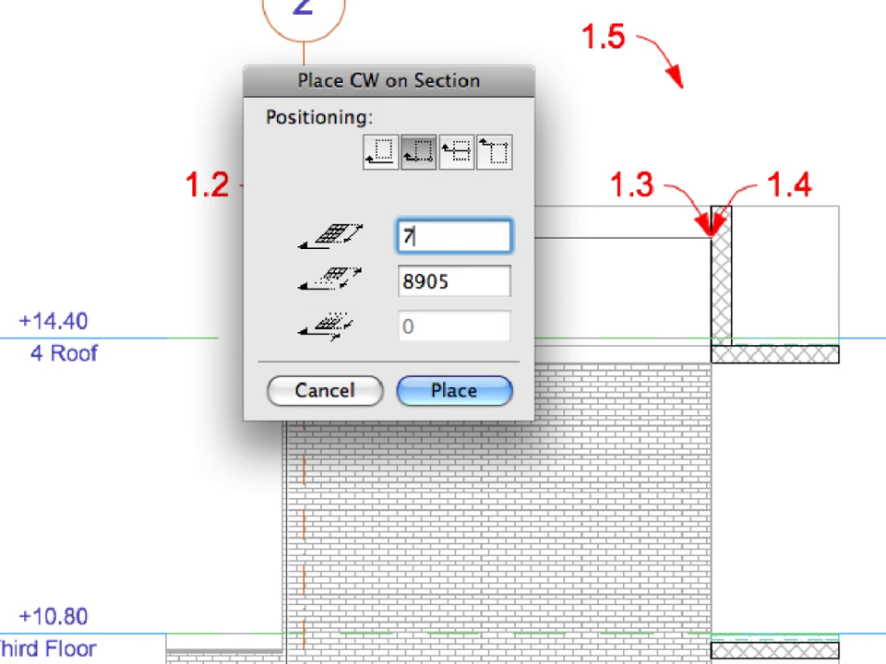
pyautogui.write('740')
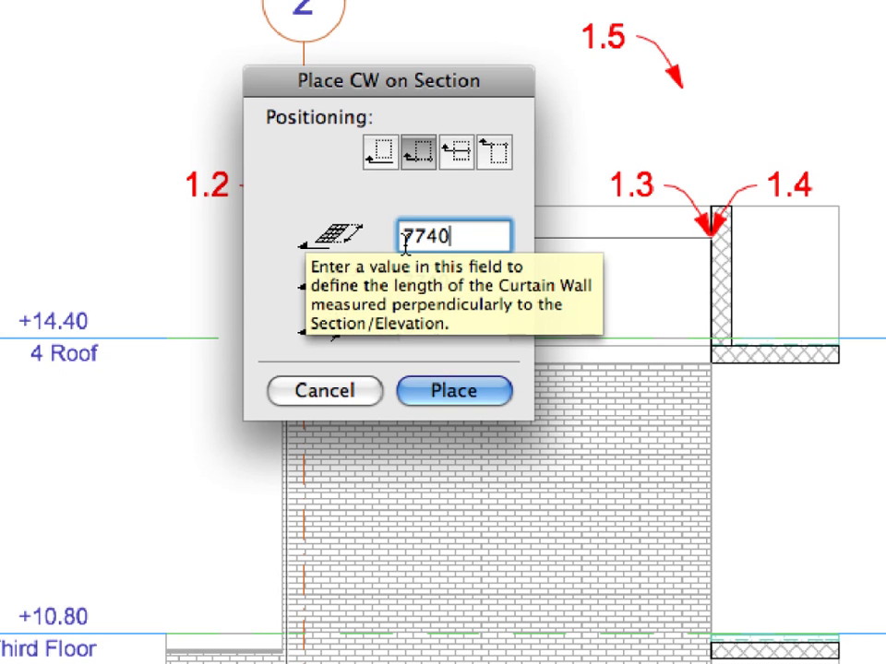
pyautogui.click(498, 395)
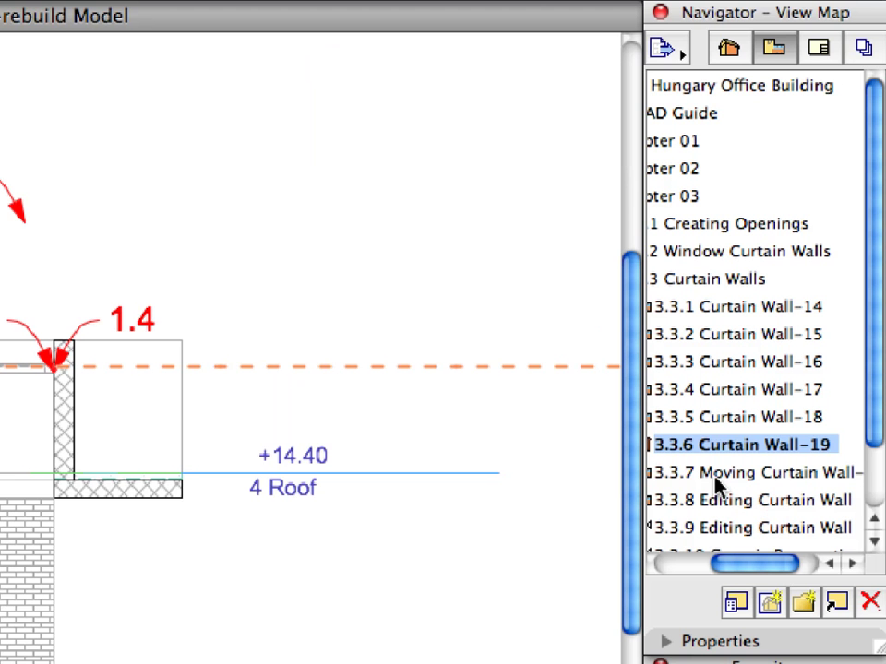
# Step: Open view 3.3.7 Moving Curtain Wall and select its curtain wall with the Arrow tool
pyautogui.click(716, 475)
pyautogui.doubleClick(712, 481)
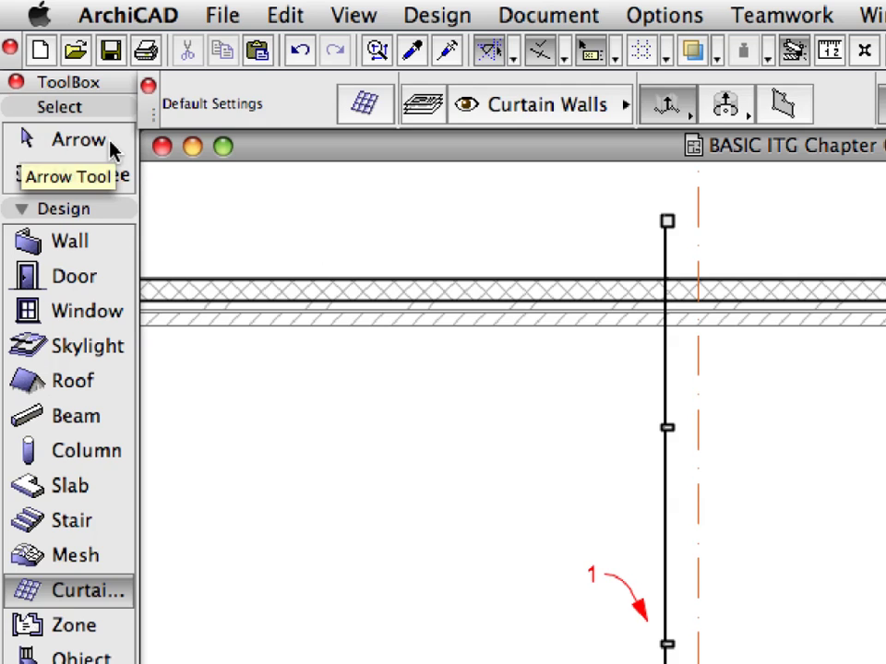
pyautogui.click(109, 146)
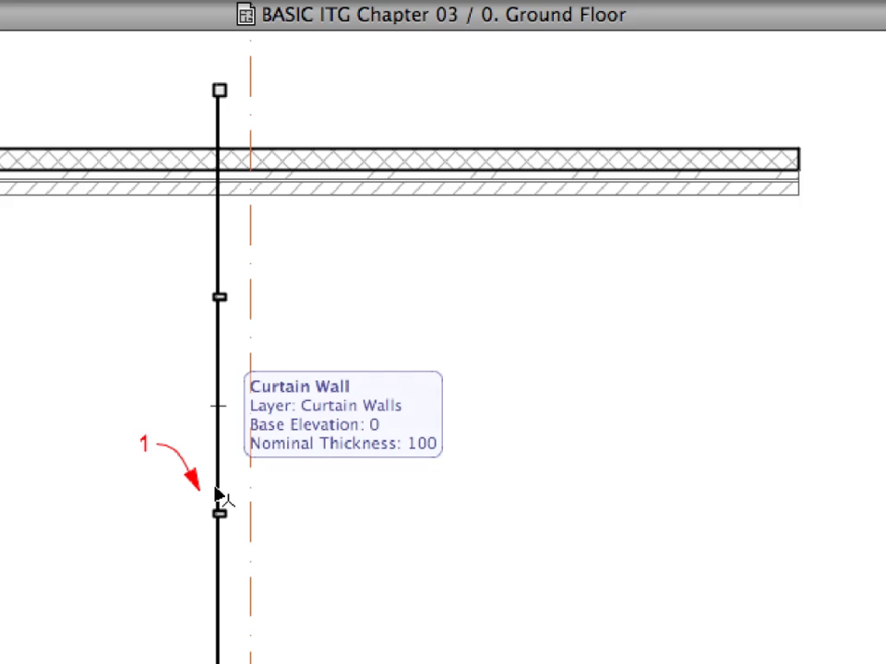
pyautogui.click(667, 627)
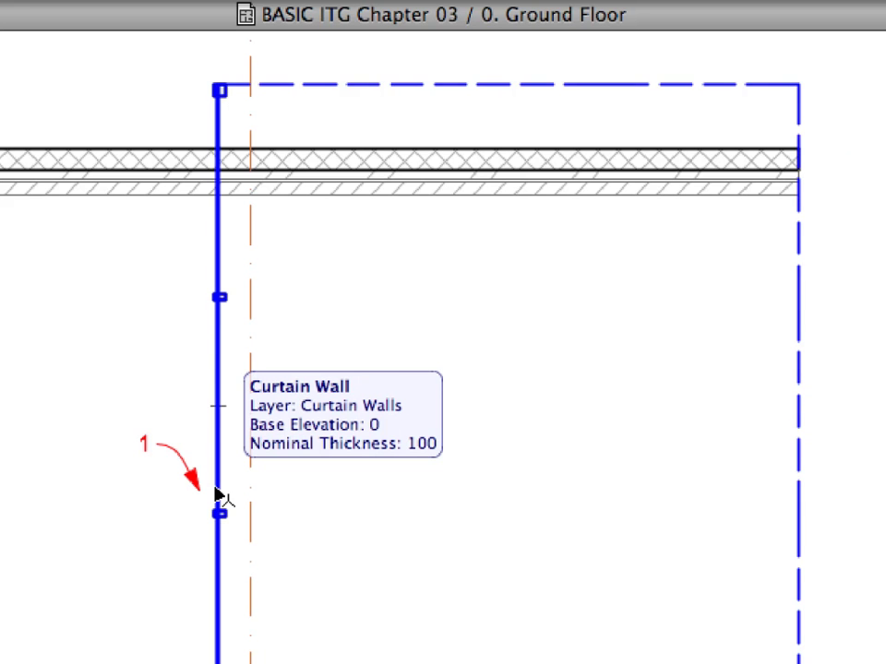
pyautogui.click(219, 496)
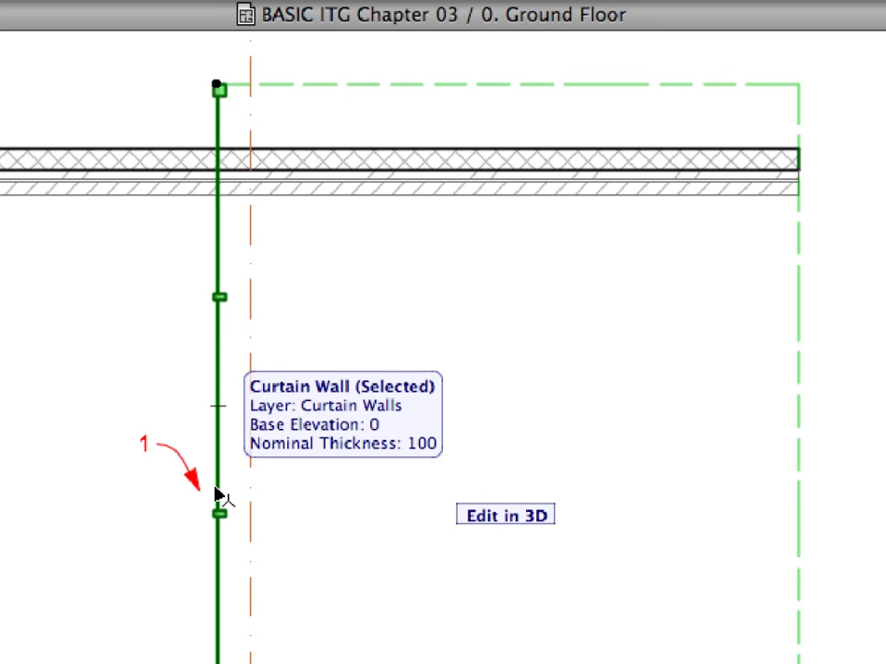
# Step: Show only the selected curtain wall in 3D with Show Selection/Marquee in 3D and fit it to the window
pyautogui.rightClick(219, 495)
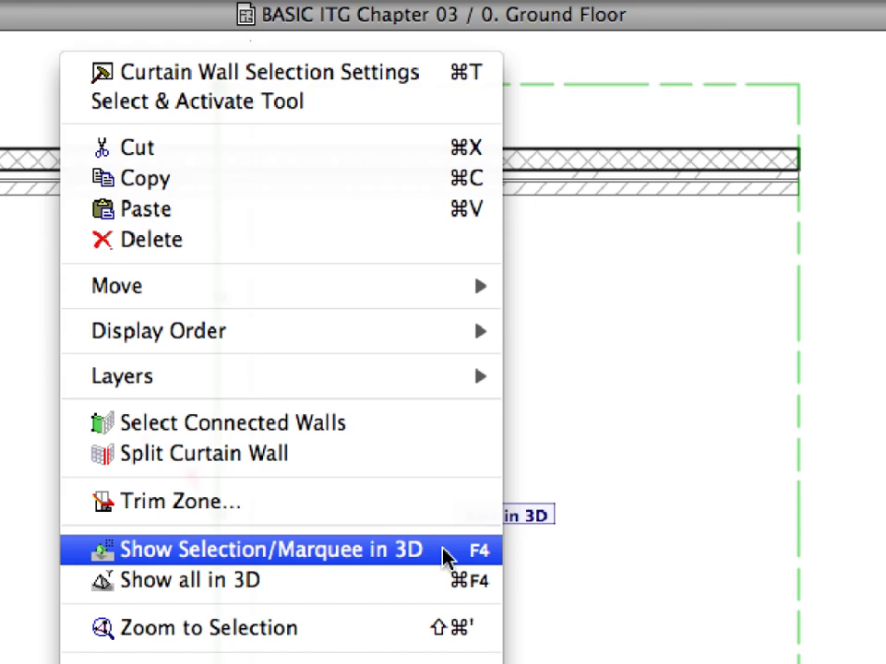
pyautogui.click(446, 558)
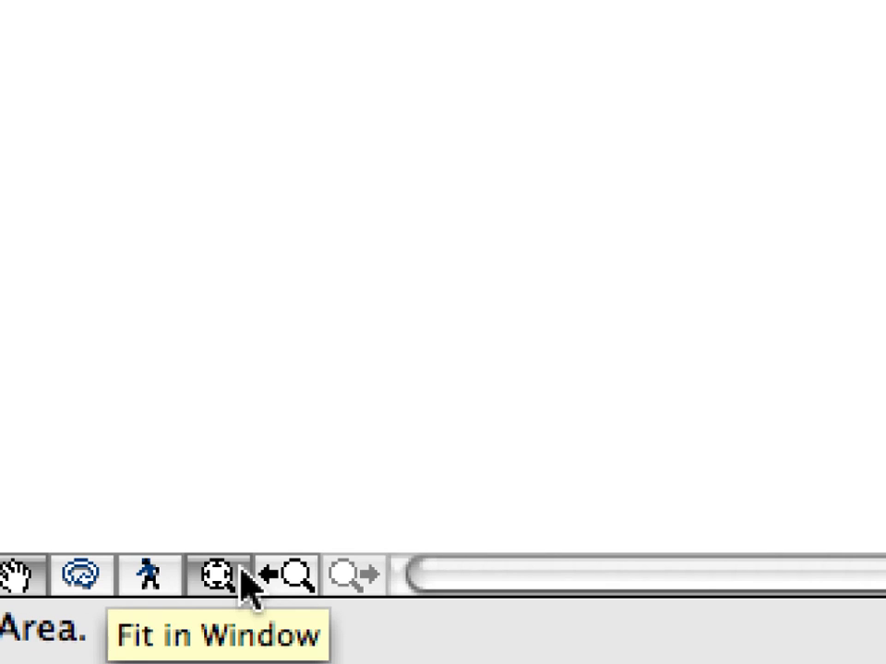
pyautogui.click(240, 574)
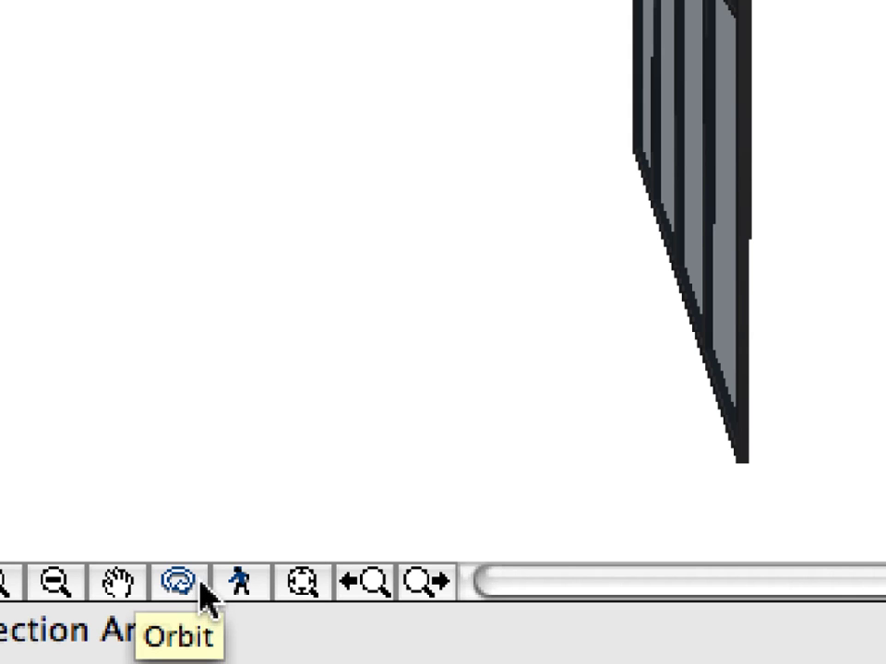
# Step: Orbit the isolated curtain wall to a tilted view of its canopy and glazing grid
pyautogui.click(201, 598)
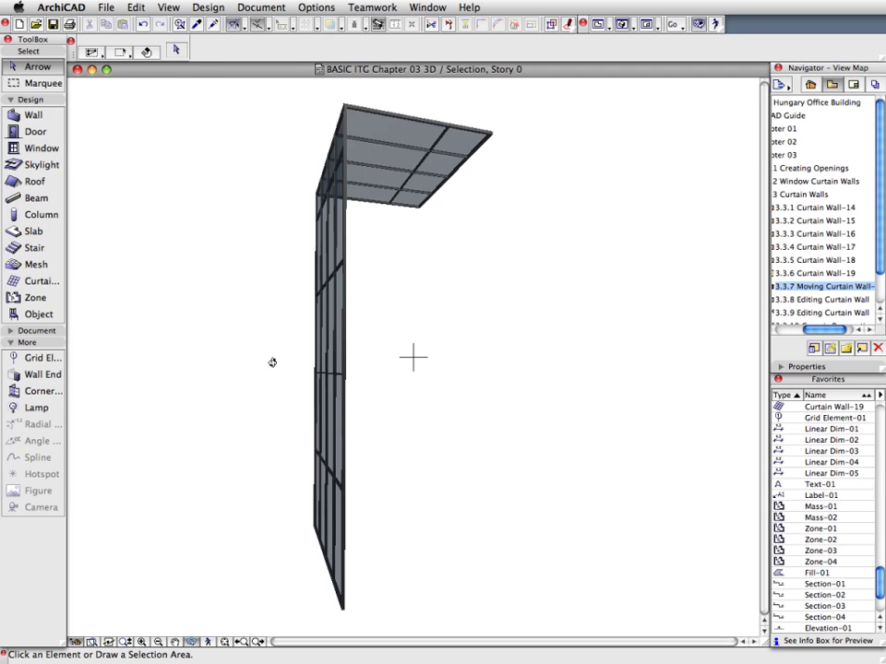
pyautogui.moveTo(273, 318); pyautogui.dragTo(491, 486)
pyautogui.moveTo(176, 325); pyautogui.dragTo(482, 434)
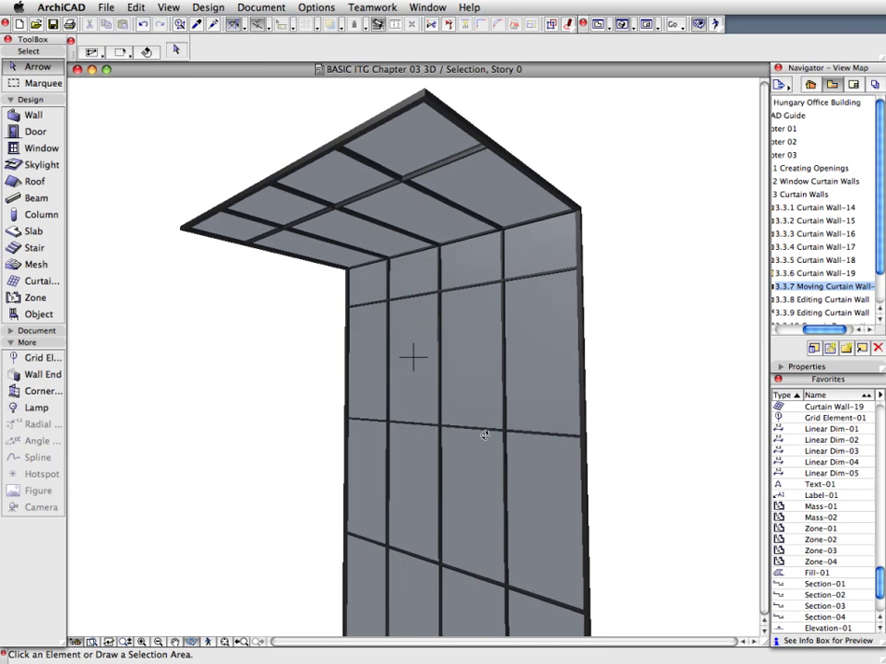
pyautogui.rightClick(116, 114)
pyautogui.moveTo(233, 372)
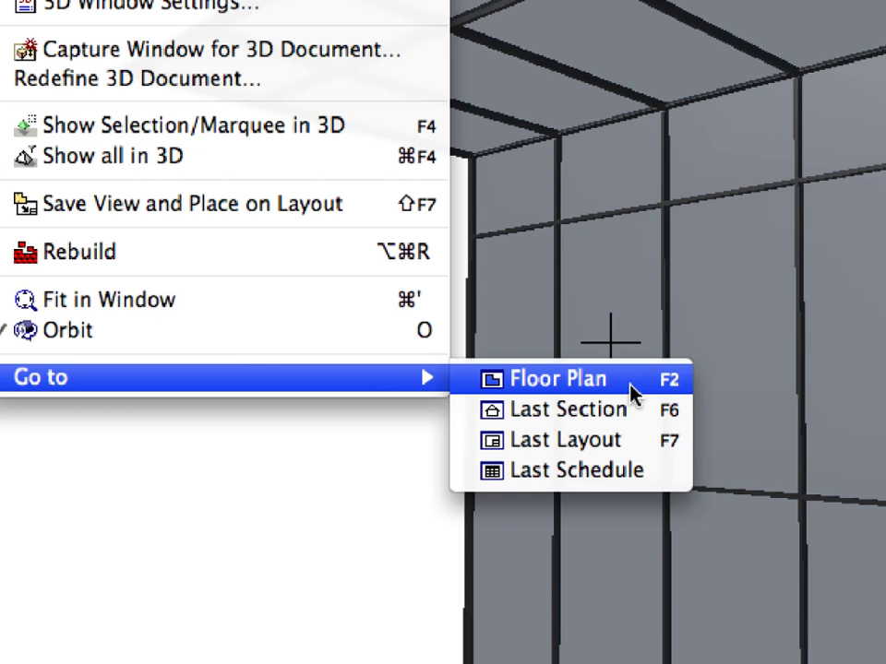
# Step: Return to the Ground Floor plan with Go to > Floor Plan
pyautogui.click(632, 392)
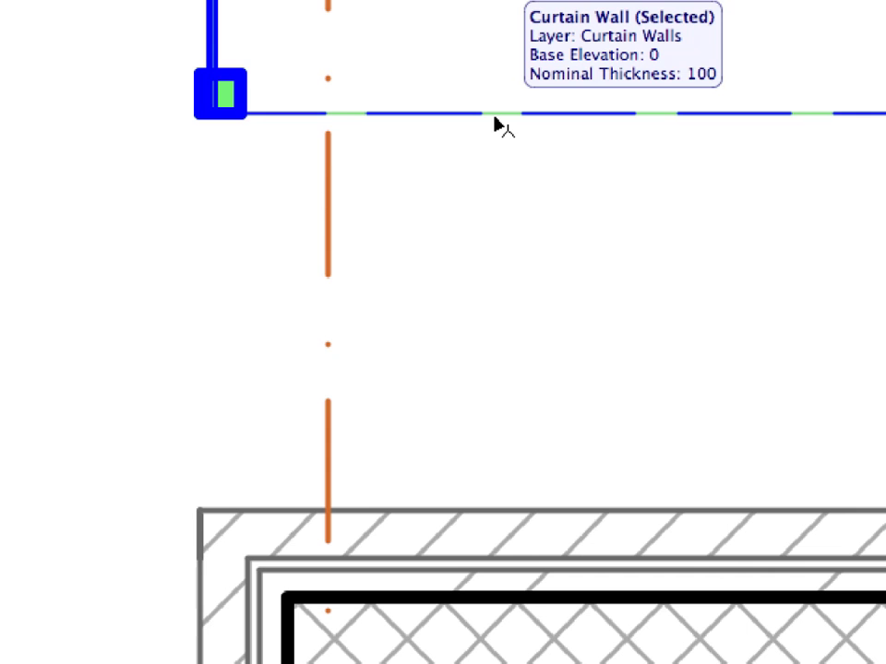
# Step: Drag the curtain wall 1000 down at 90° onto the building's wall line, then deselect it
pyautogui.click(495, 114)
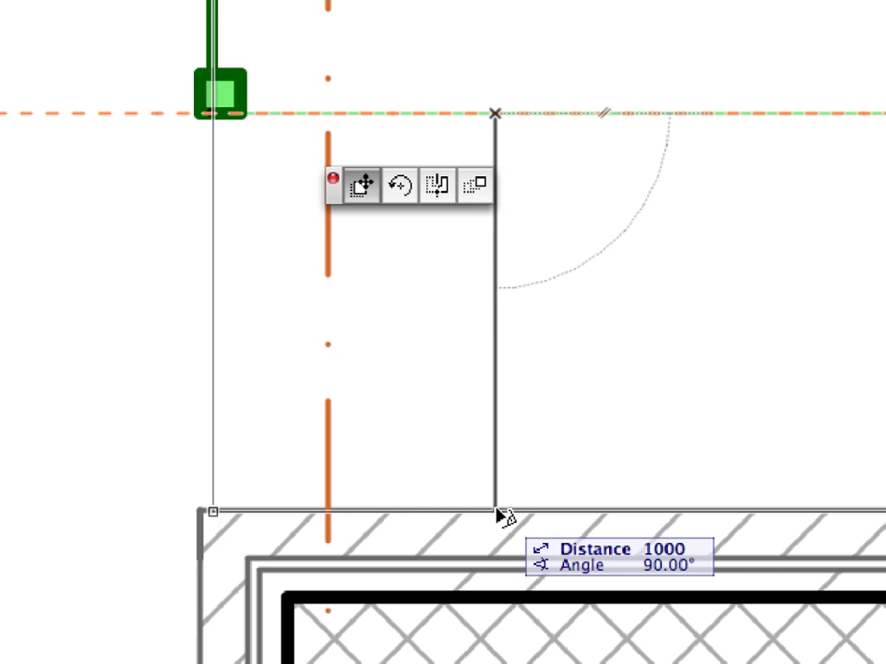
pyautogui.click(496, 514)
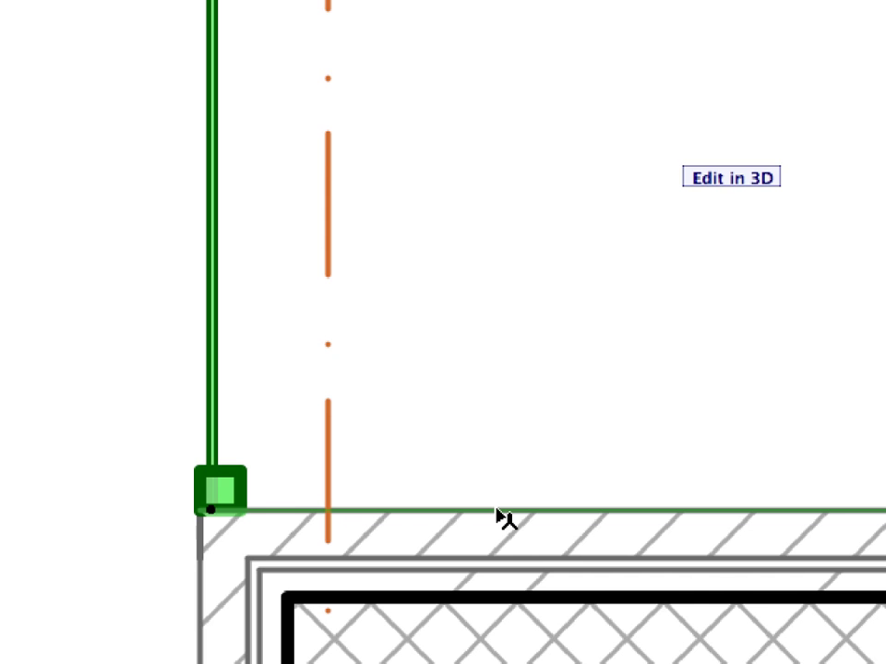
pyautogui.click(6, 298)
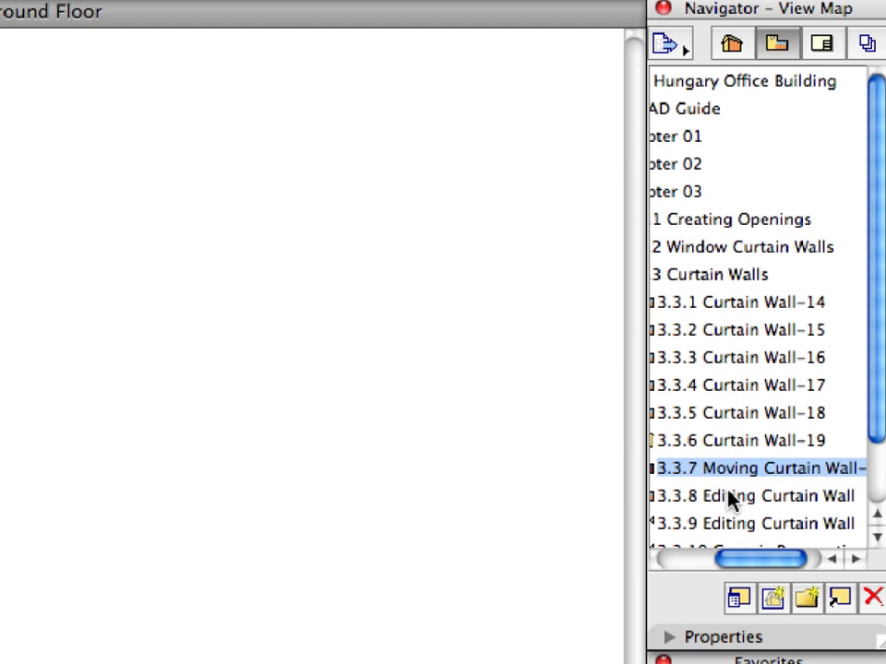
# Step: Open the 3.3.8 Editing Curtain Wall view and check the Base Elevation 800 curtain wall by the red arrow
pyautogui.click(809, 300)
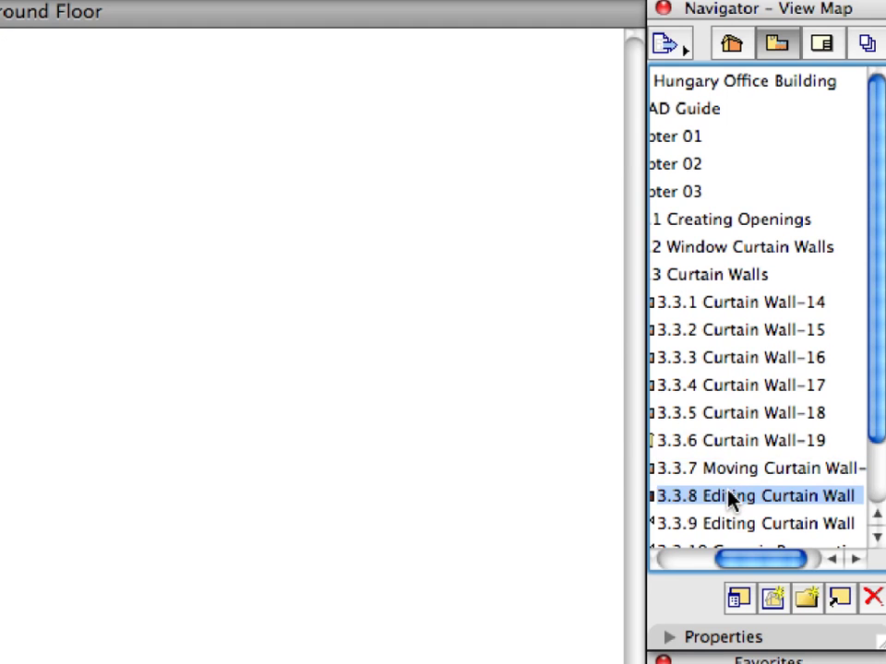
pyautogui.doubleClick(729, 498)
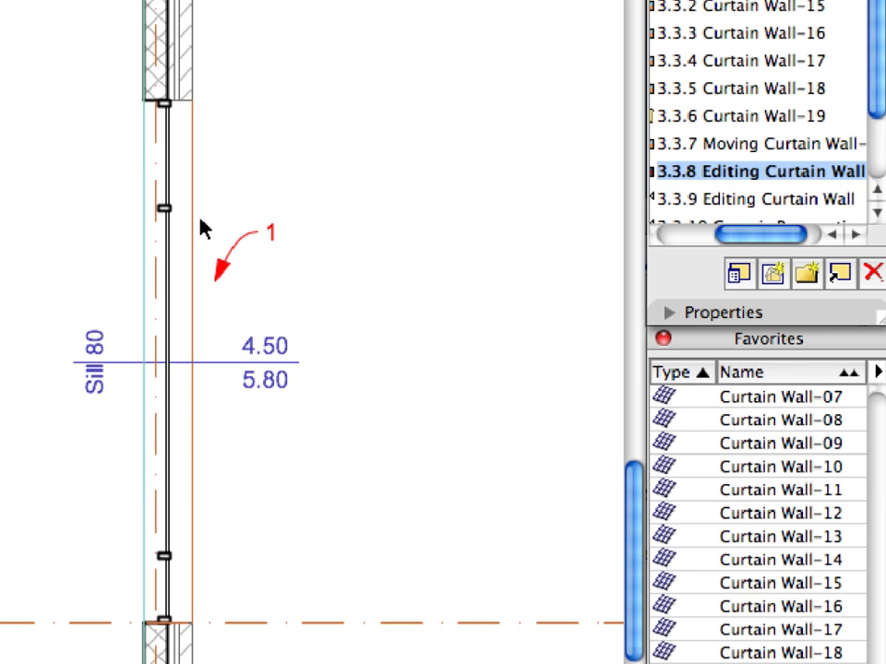
pyautogui.click(171, 241)
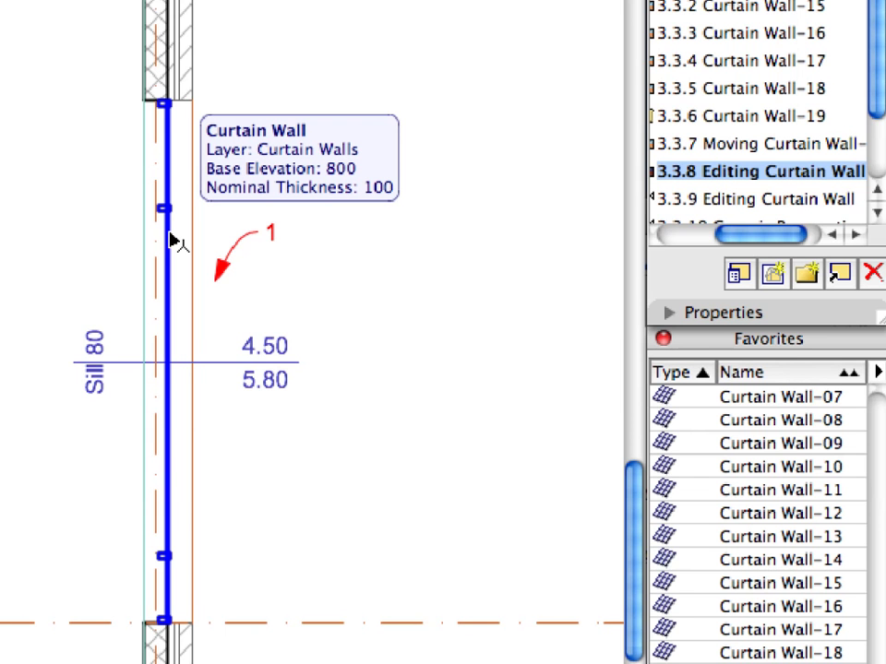
pyautogui.click(405, 231)
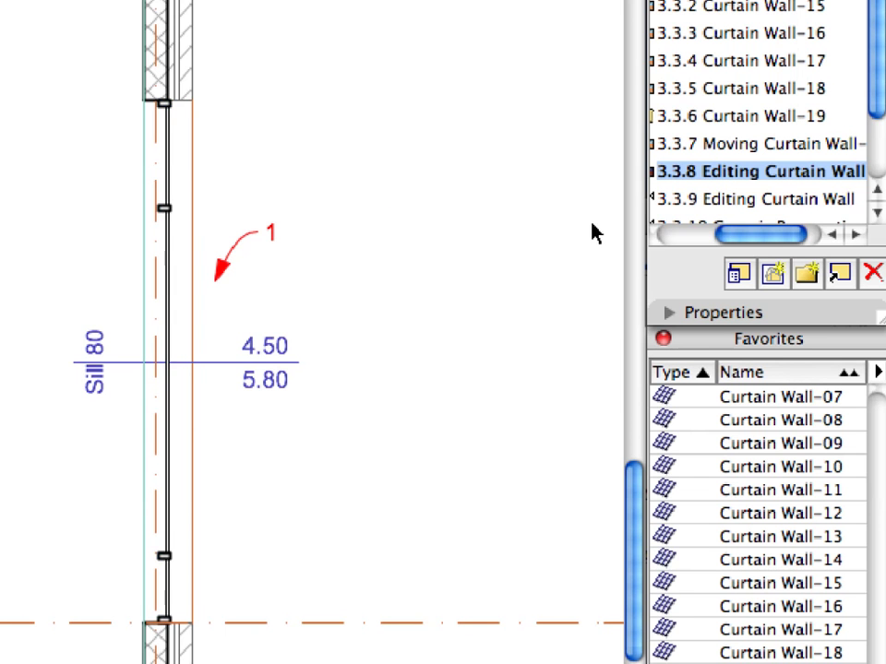
# Step: Open the 3.3.9 Editing Curtain Wall 3D view and select the window curtain wall in the brick facade
pyautogui.doubleClick(672, 206)
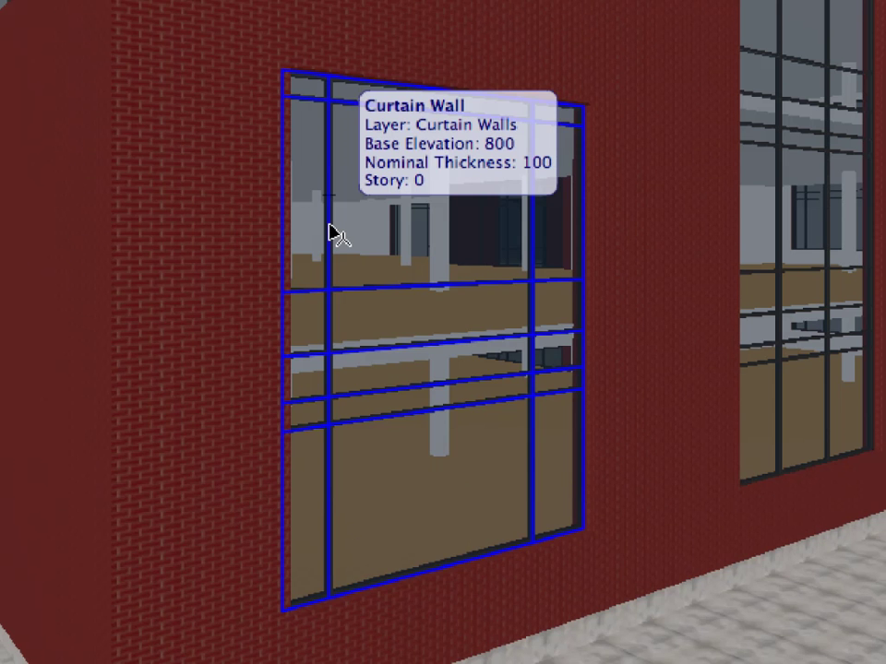
pyautogui.click(330, 227)
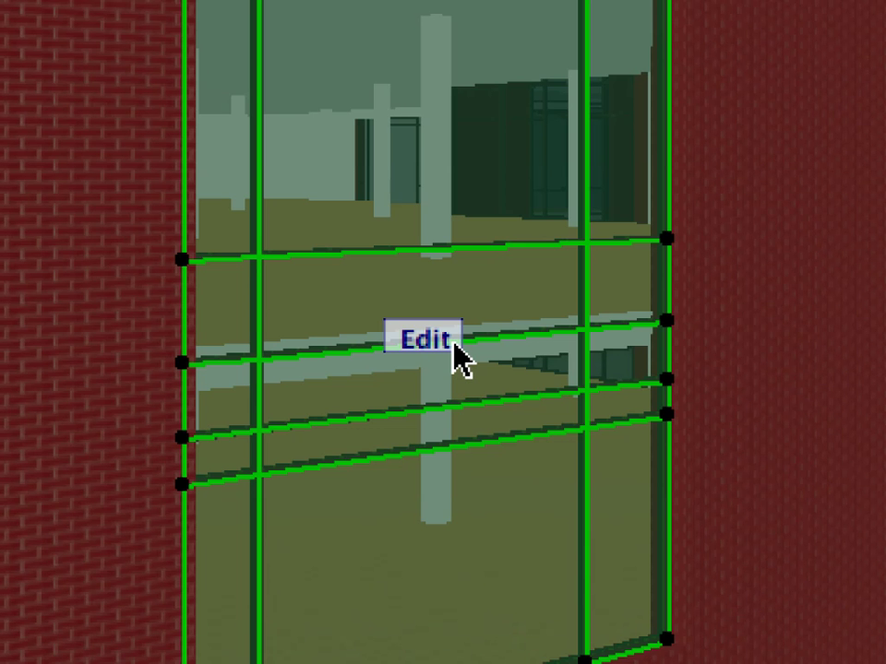
# Step: Enter the curtain wall's 3D edit mode, then orbit and zoom until the window faces you close up
pyautogui.click(450, 342)
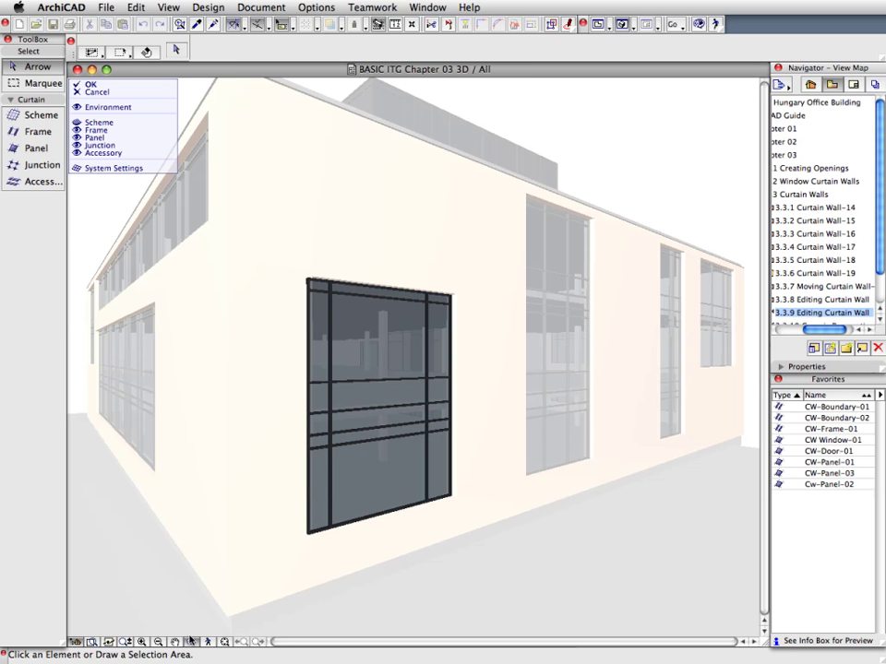
pyautogui.click(191, 640)
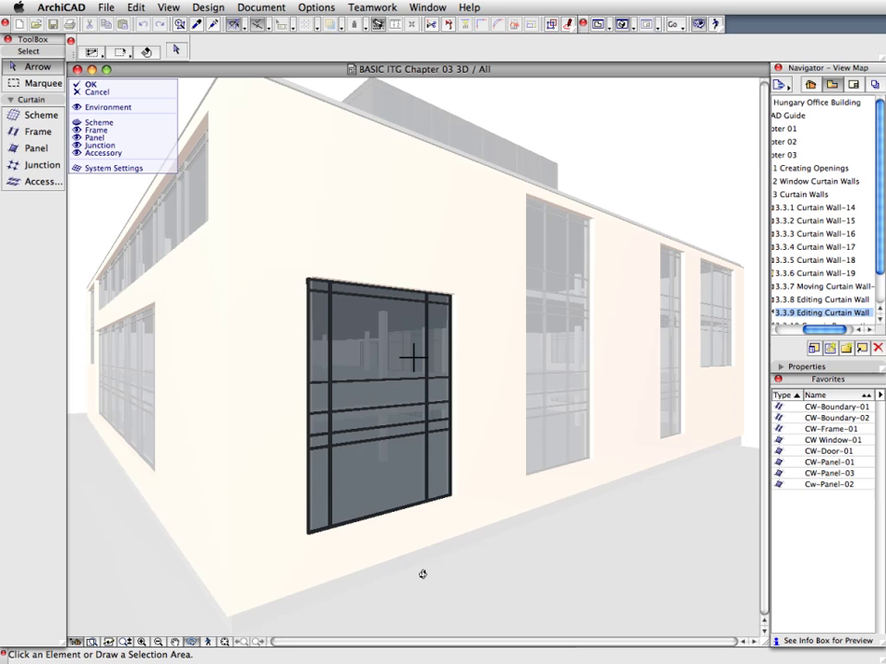
pyautogui.moveTo(434, 573); pyautogui.dragTo(352, 548)
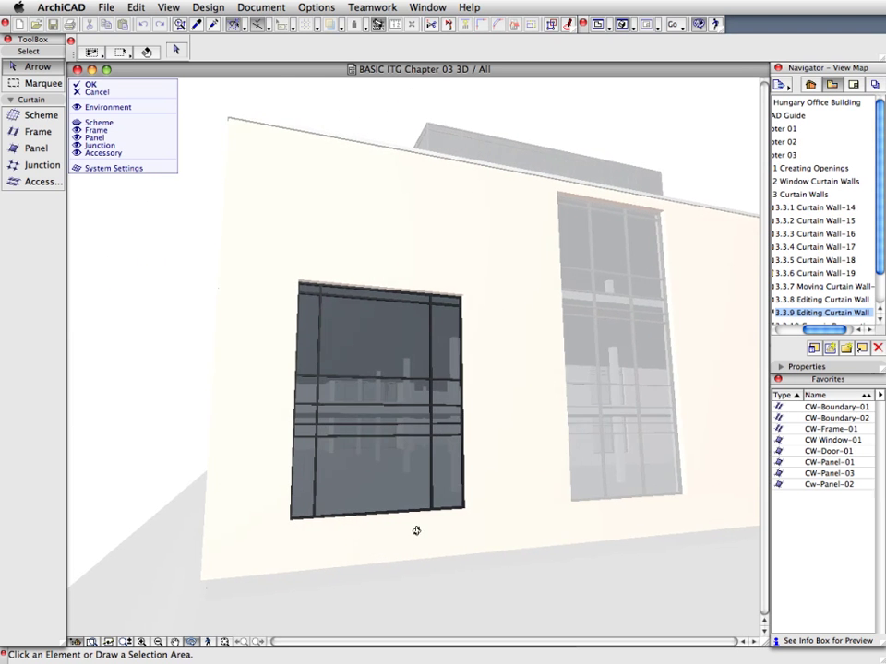
pyautogui.scroll(6, 406, 535)
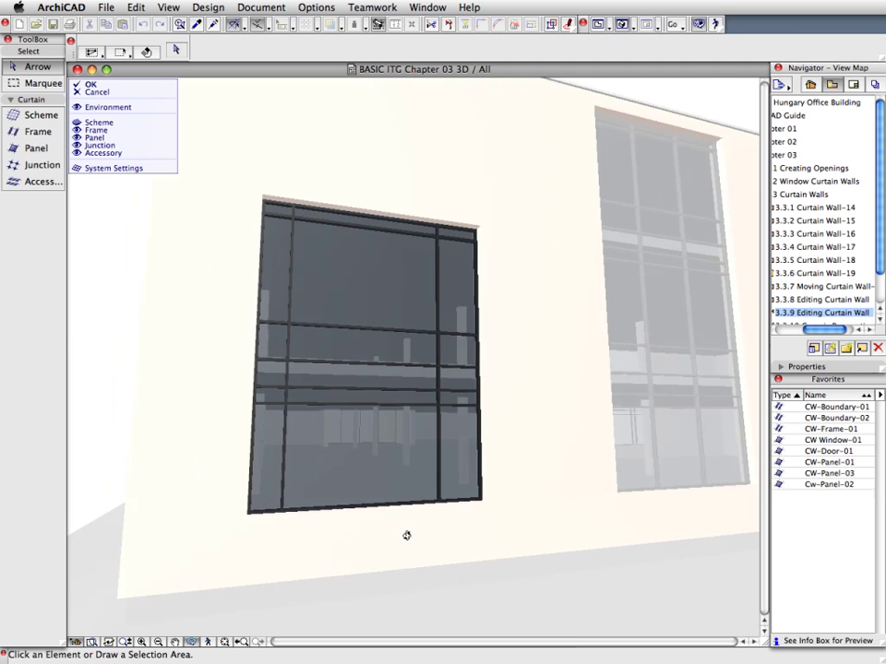
pyautogui.moveTo(406, 535); pyautogui.dragTo(357, 548)
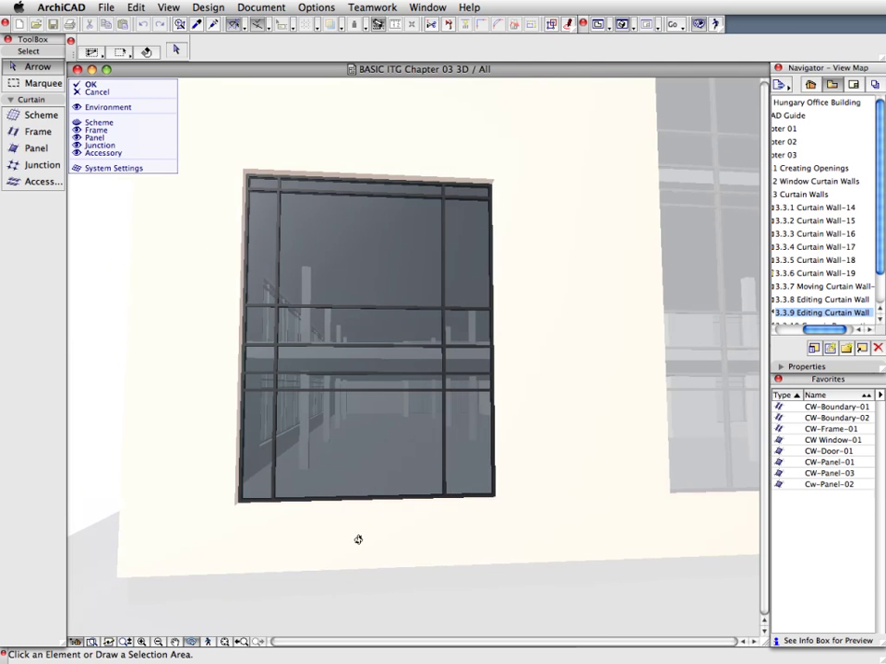
pyautogui.scroll(3, 352, 424)
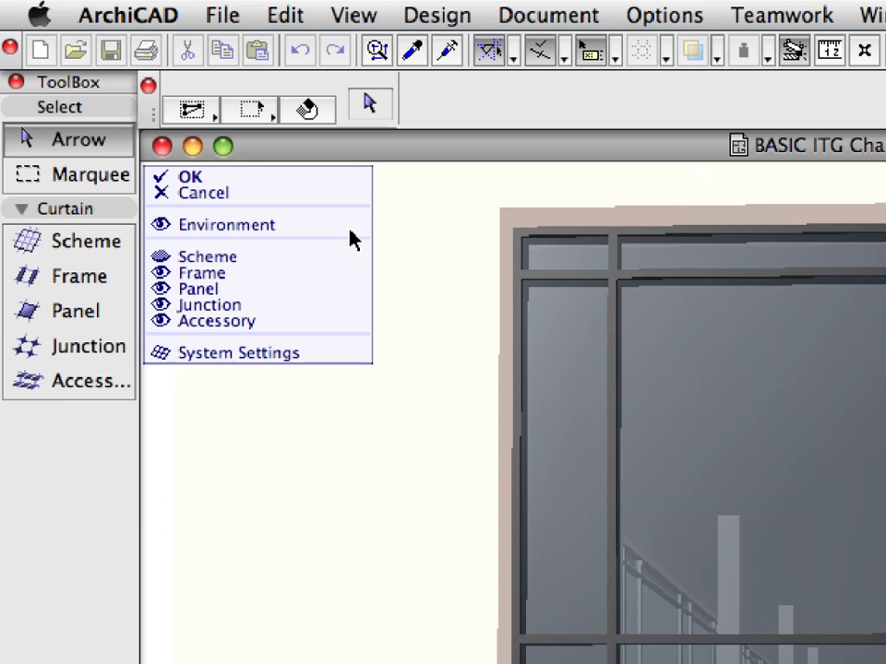
# Step: Ghost the curtain wall's glass panels with the Panel eye icon so only the frame grid stands out
pyautogui.click(163, 294)
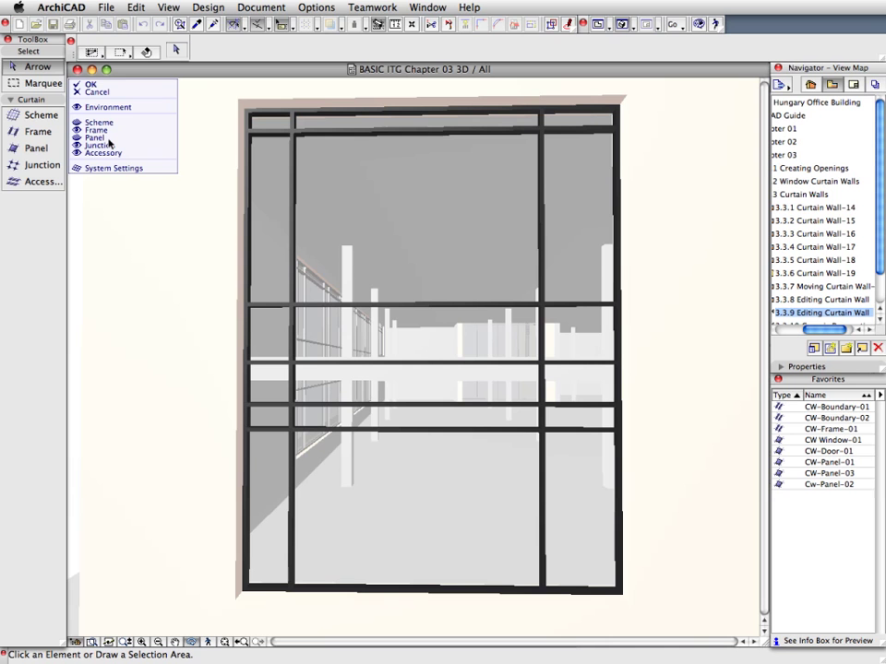
# Step: Select the seven horizontal frames crossing the narrow left bay and delete them with Edit > Delete
pyautogui.click(261, 308)
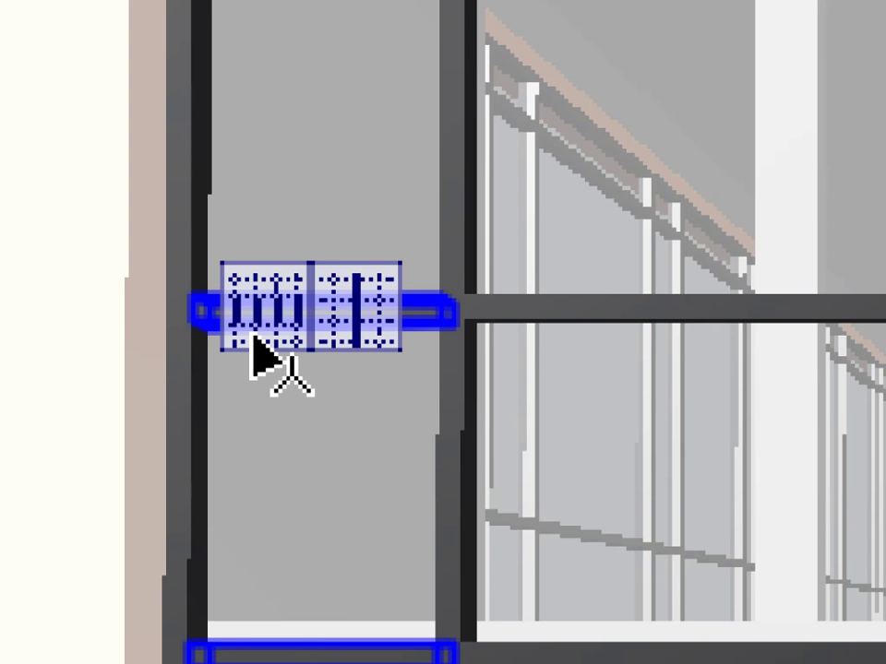
pyautogui.click(325, 325)
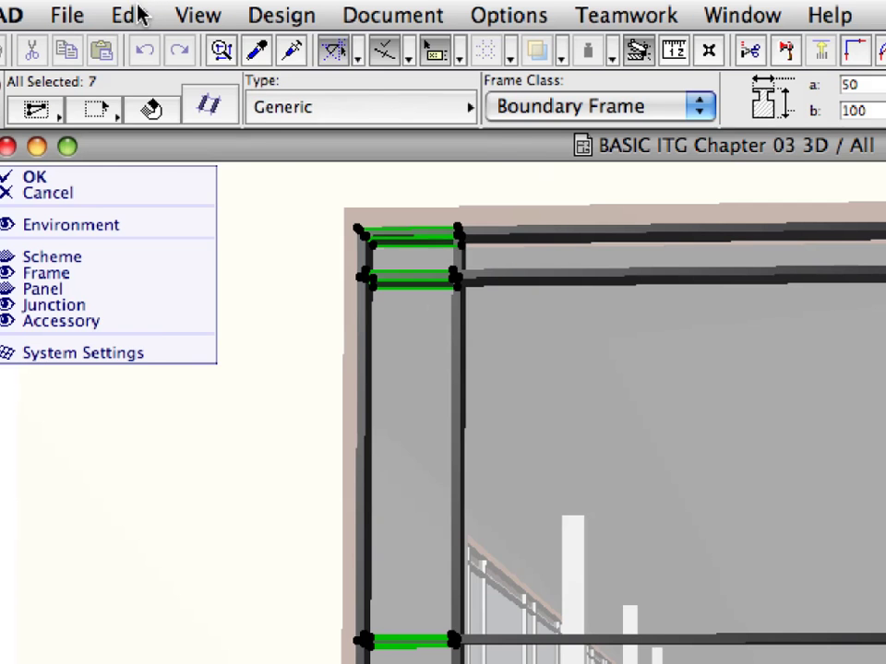
pyautogui.click(139, 7)
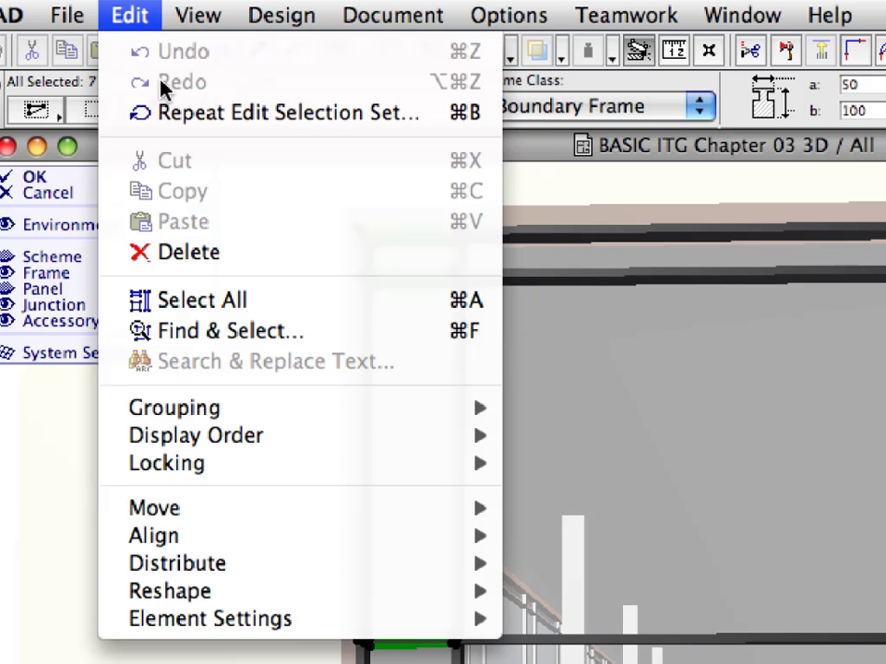
pyautogui.click(314, 259)
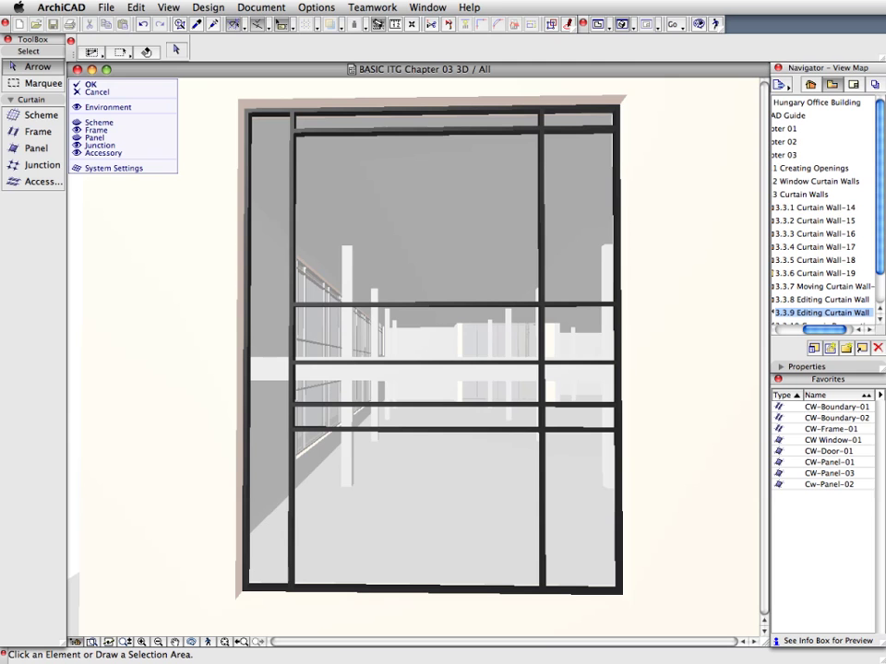
# Step: Select the middle and top segments of the right vertical mullion, excluding the lowest, and delete them
pyautogui.click(542, 254)
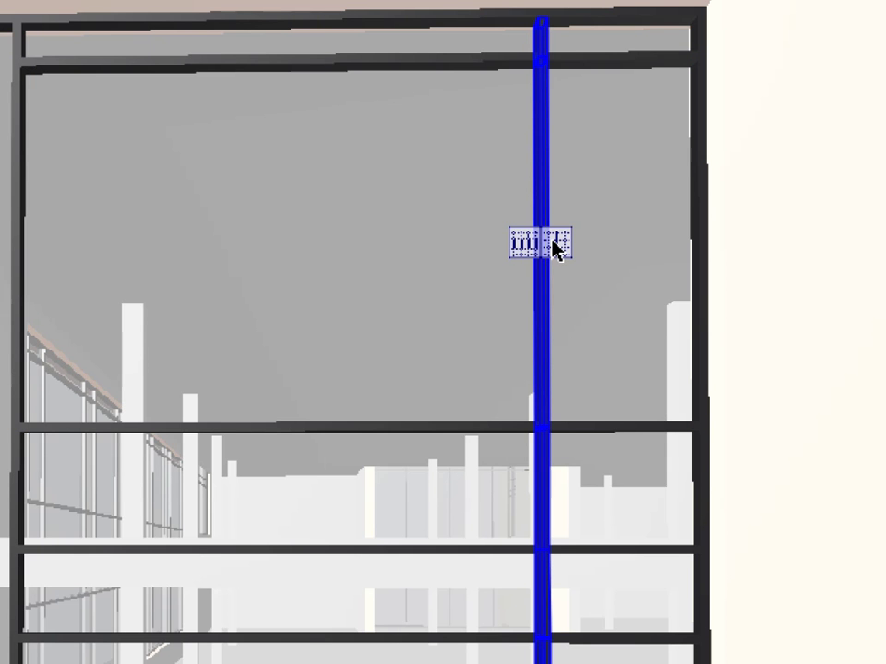
pyautogui.click(553, 244)
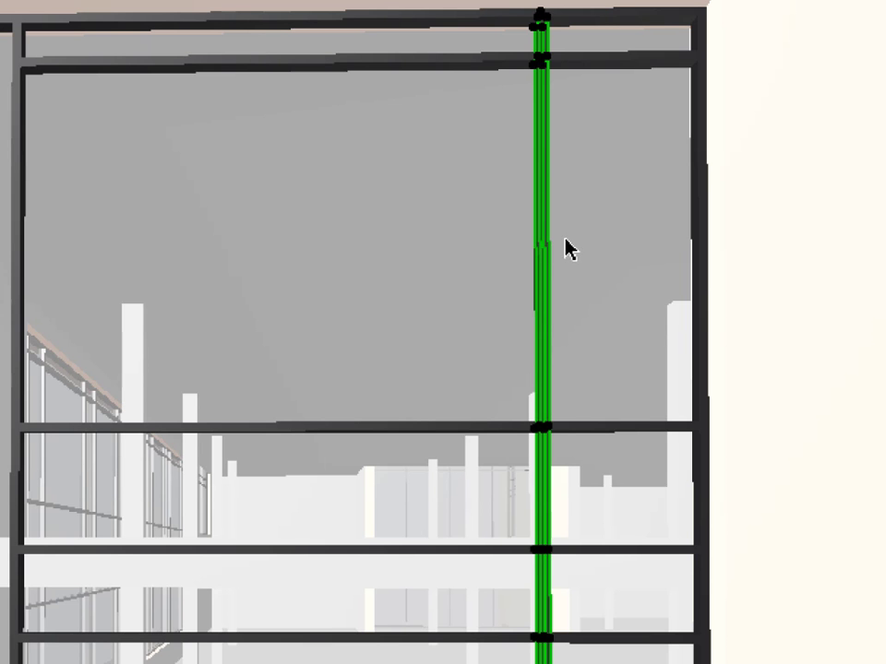
pyautogui.click(543, 221)
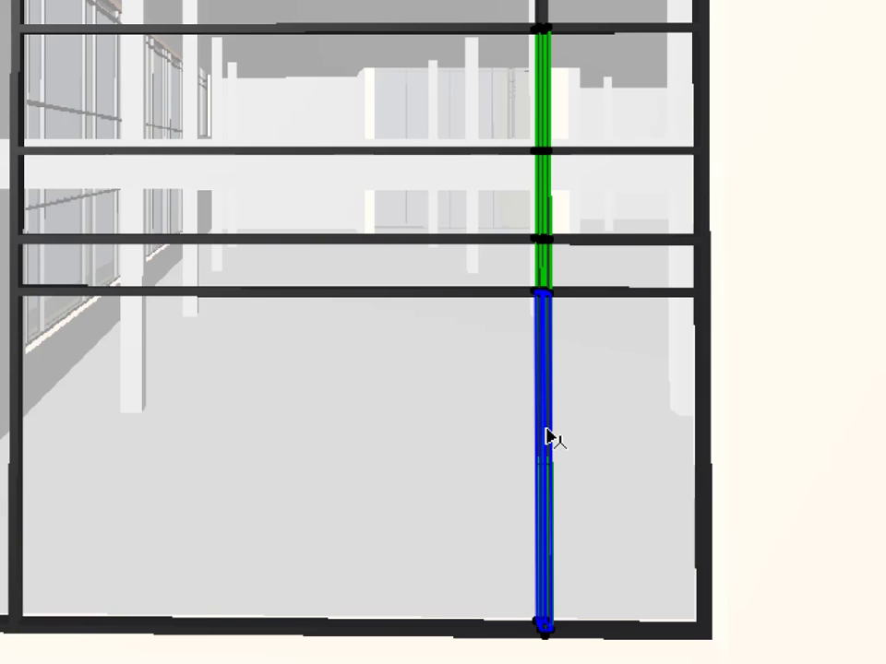
pyautogui.keyDown('shift'); pyautogui.click(557, 436); pyautogui.keyUp('shift')
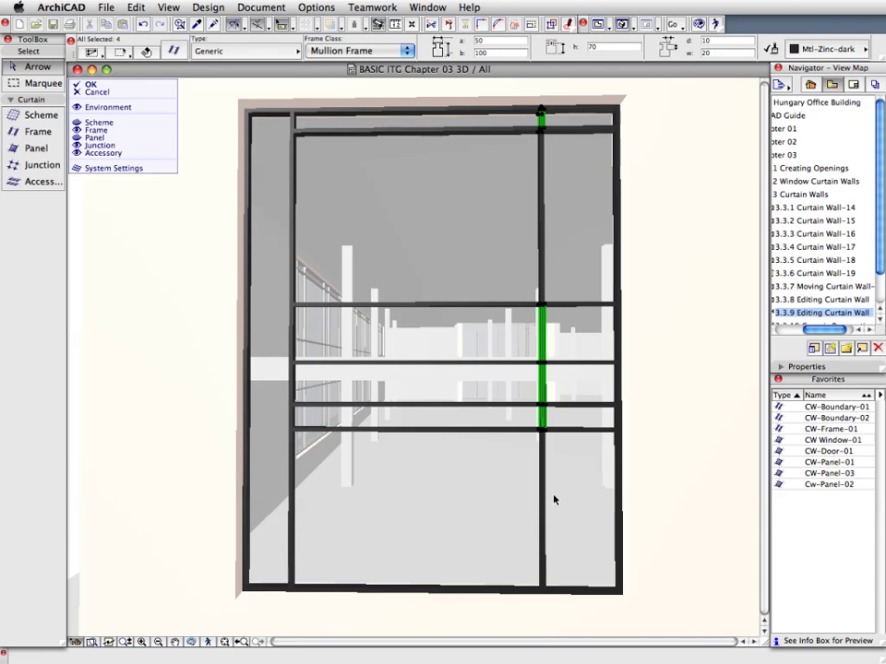
pyautogui.click(137, 7)
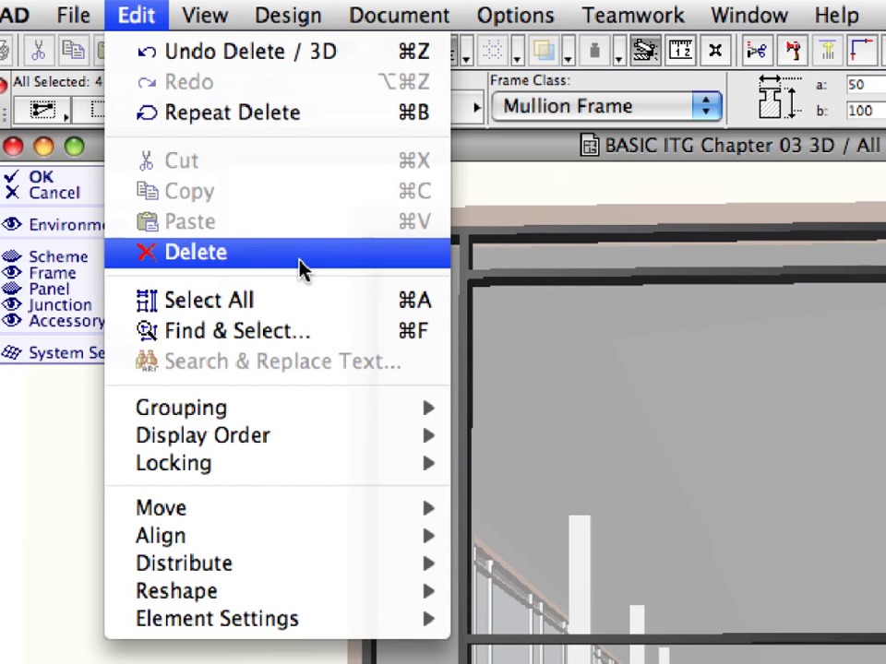
pyautogui.click(299, 266)
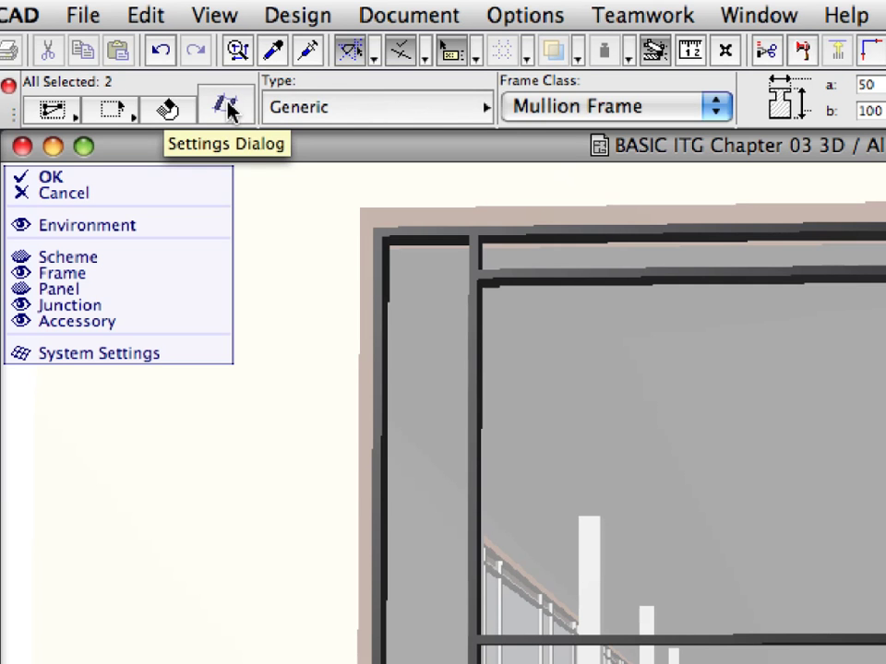
# Step: In Frame Settings, lower the selected frames' Frame Intersection from 10 to 4 and confirm
pyautogui.click(228, 110)
pyautogui.click(508, 153)
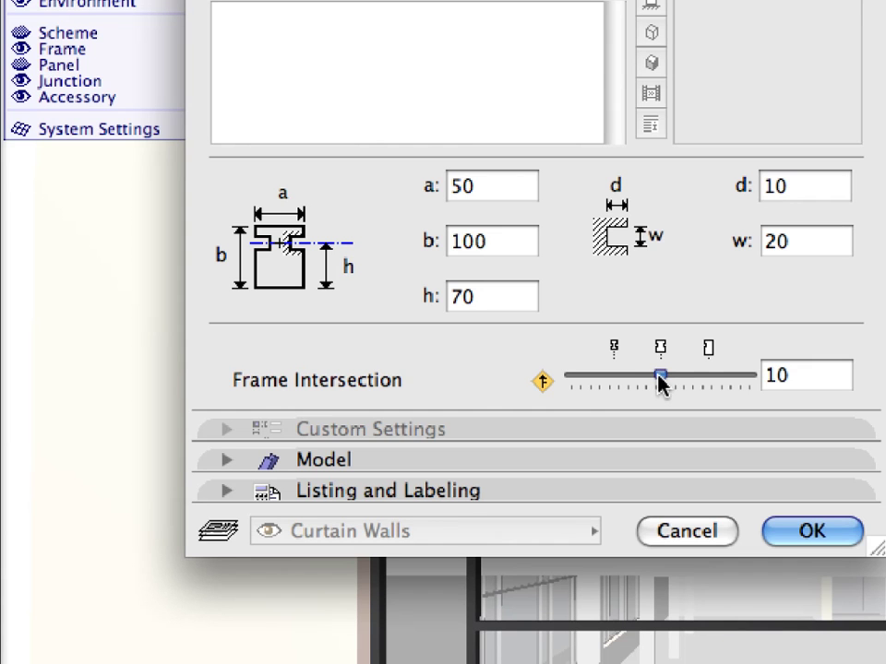
pyautogui.moveTo(663, 383); pyautogui.dragTo(604, 382)
pyautogui.click(808, 384)
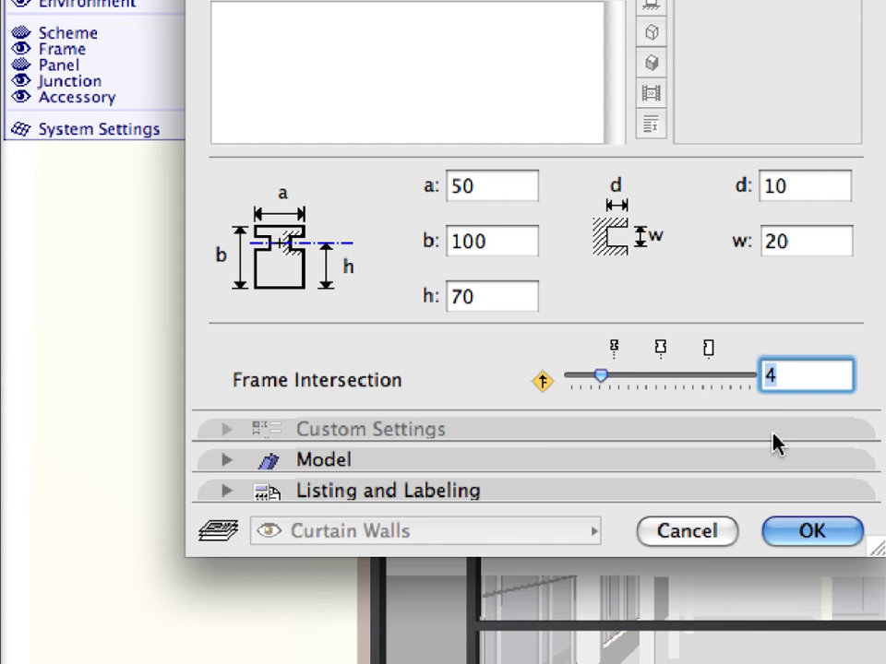
pyautogui.click(787, 535)
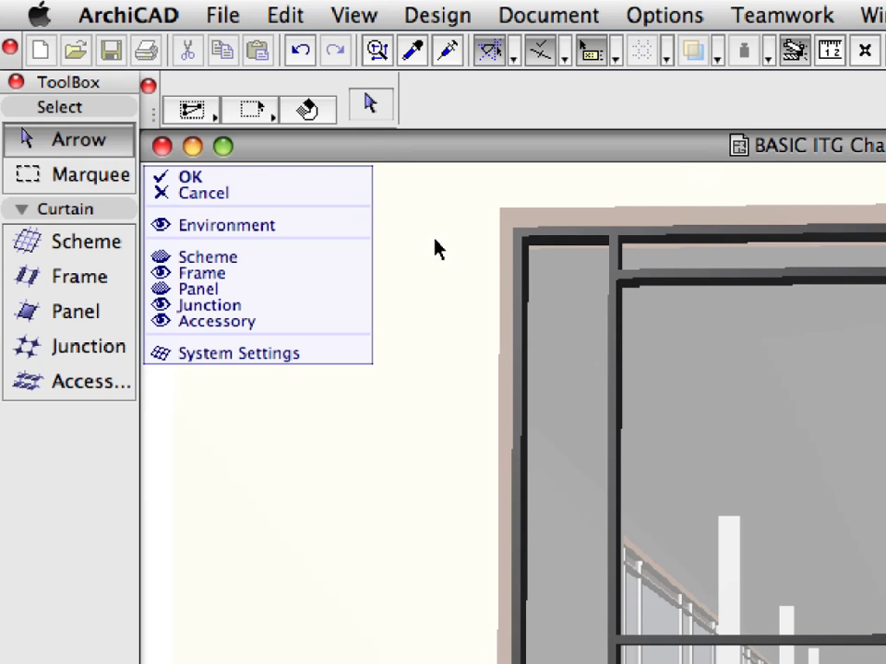
# Step: Switch to the other area selection method and draw a rectangle around the left bay's 14 frames
pyautogui.click(191, 111)
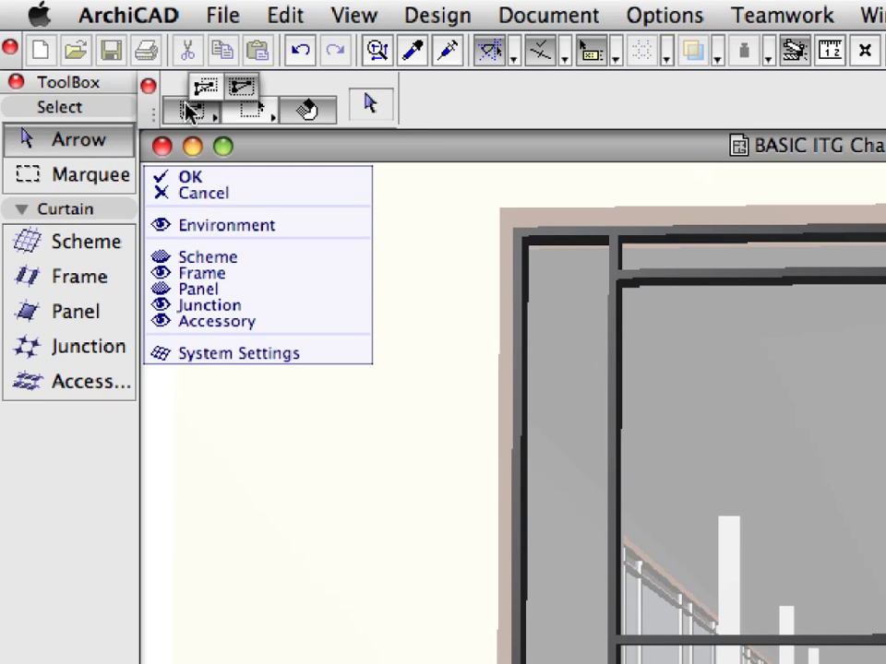
pyautogui.click(237, 91)
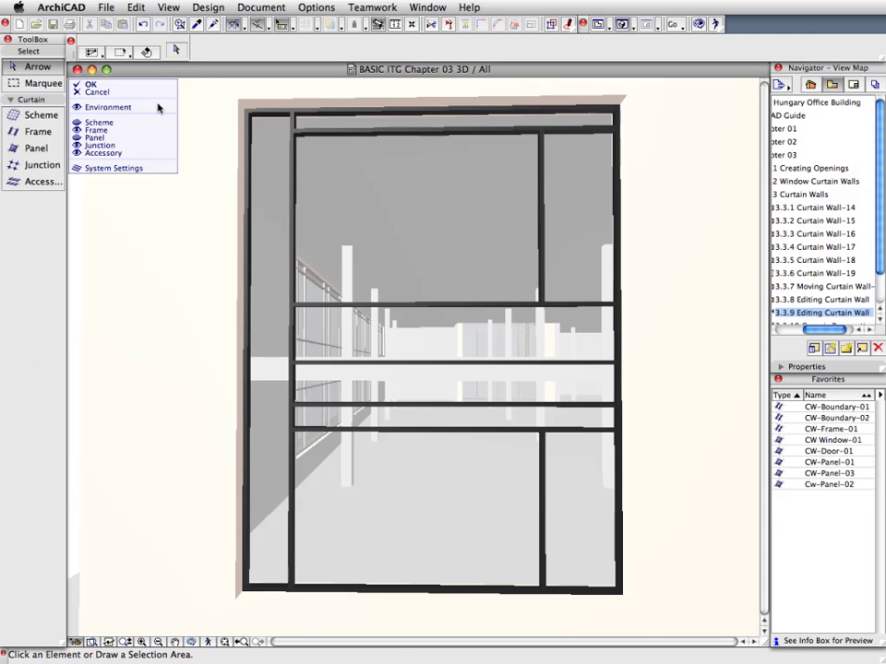
pyautogui.click(215, 81)
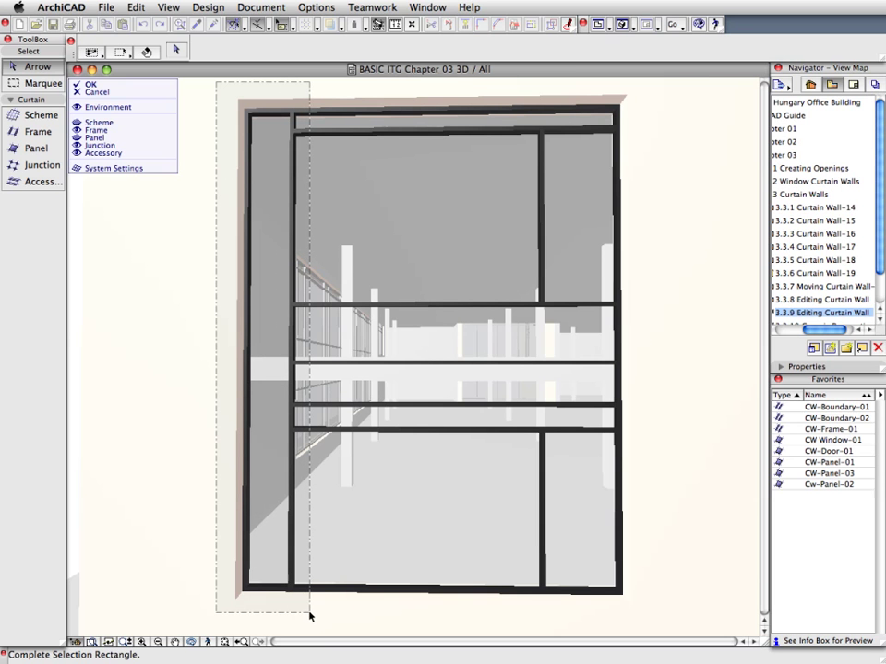
pyautogui.click(311, 615)
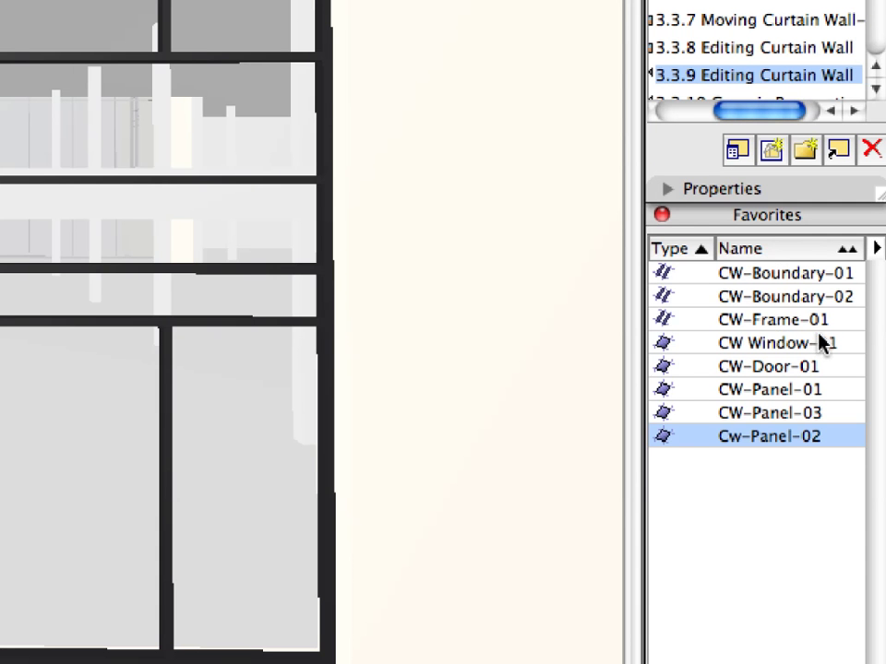
# Step: Apply the CW-Boundary-01 favorite to the selected left-bay frames, then deselect them
pyautogui.click(692, 277)
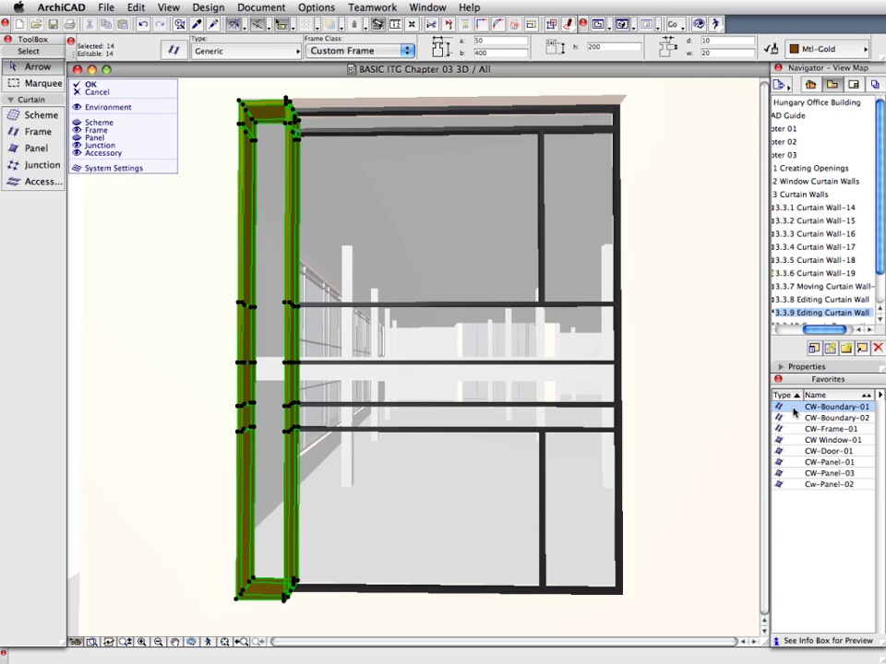
pyautogui.click(141, 292)
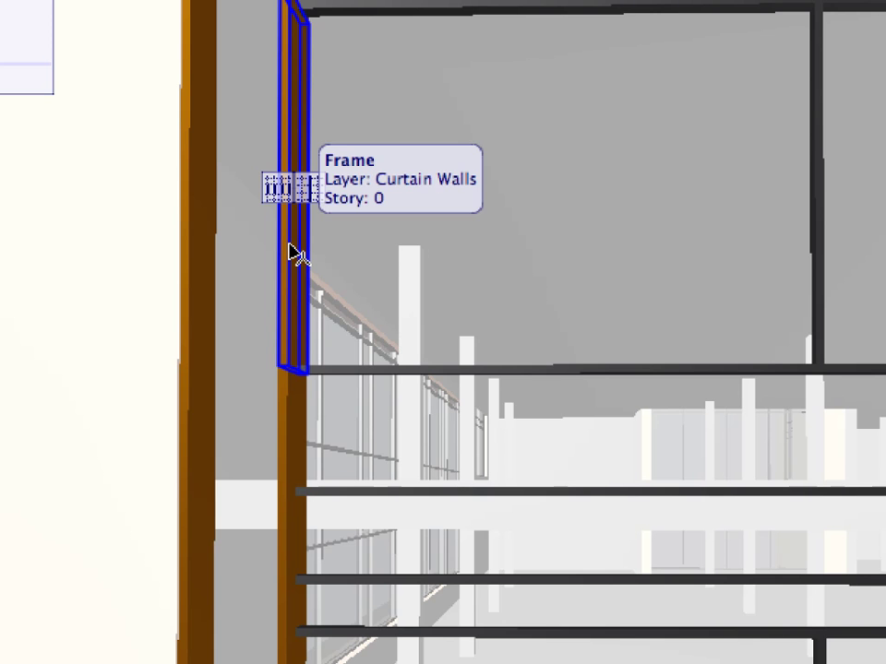
# Step: Raise the Frame Intersection of the gold boundary's six inner vertical frames from 15 to 16
pyautogui.click(313, 195)
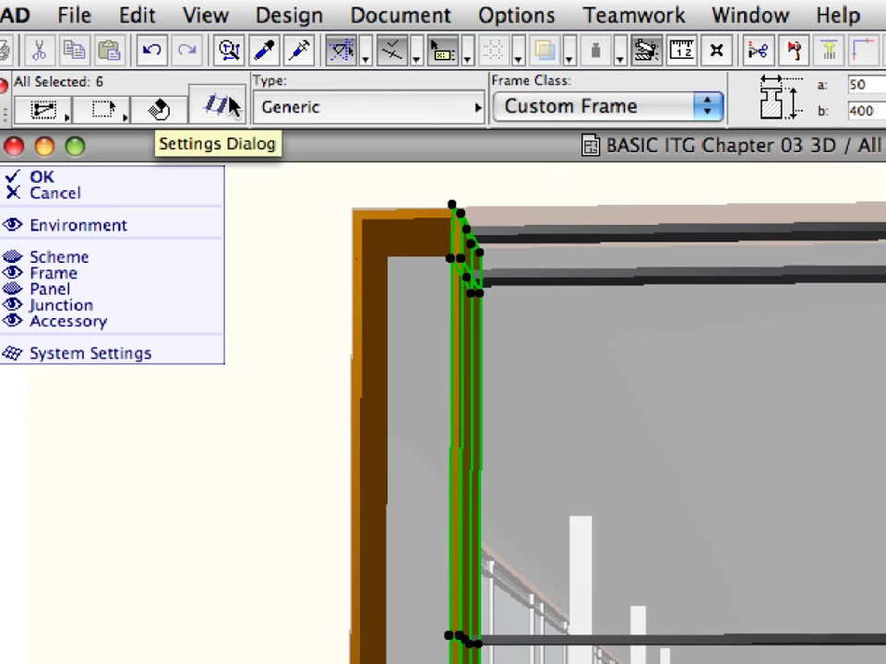
pyautogui.click(230, 106)
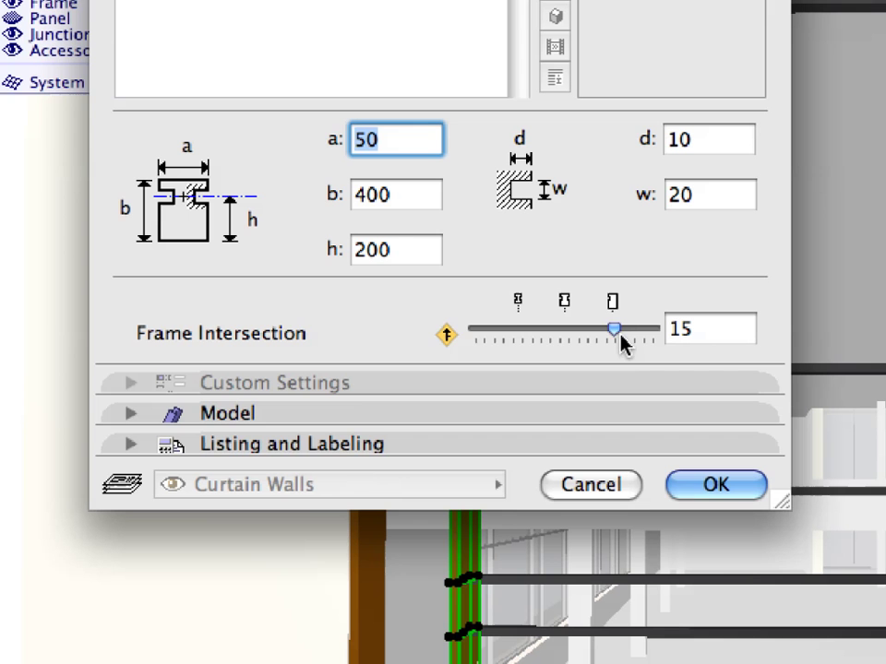
pyautogui.moveTo(619, 335); pyautogui.dragTo(625, 339)
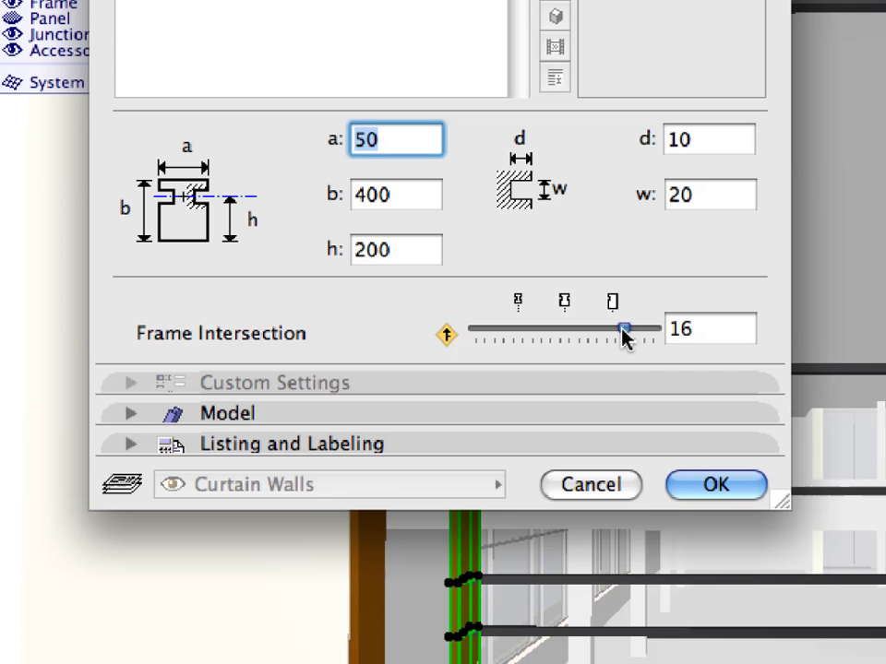